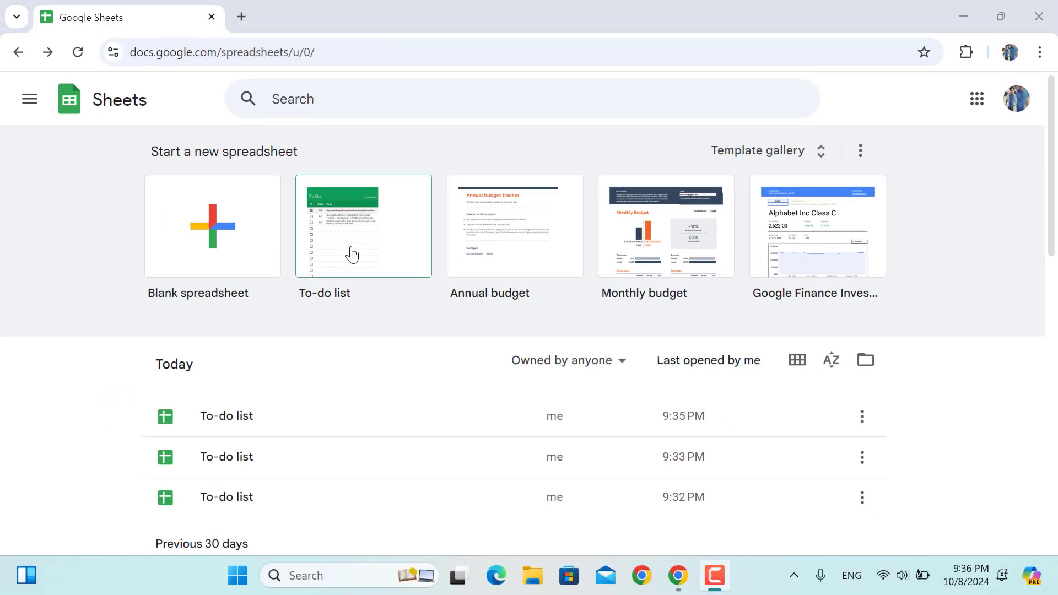
Create a To-do list from the template and tick its second task so the counter shows 2/3
{"action": "left_click", "coordinate": [352, 255]}
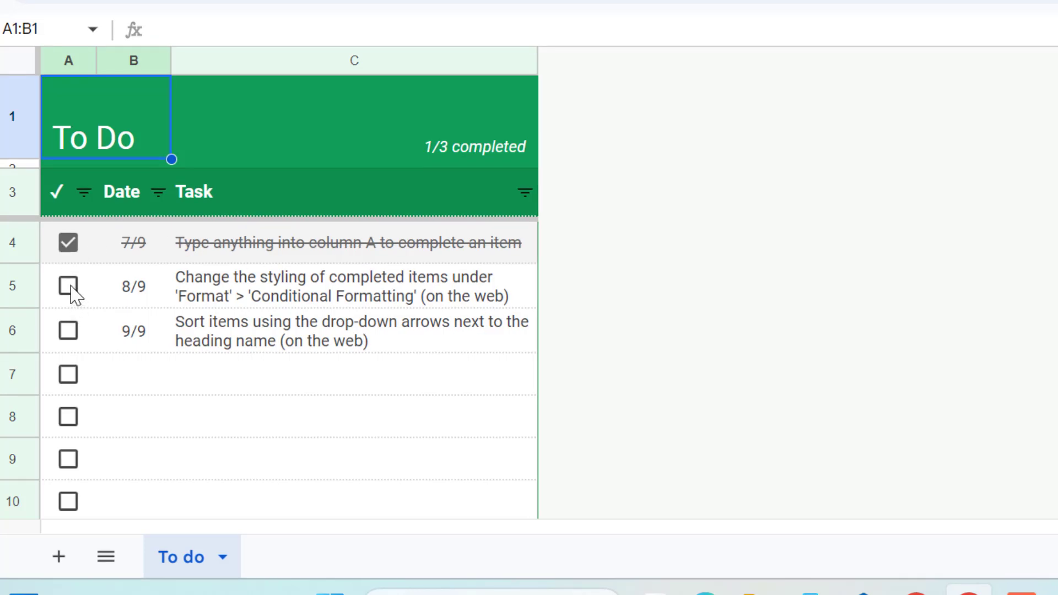
{"action": "left_click", "coordinate": [69, 287]}
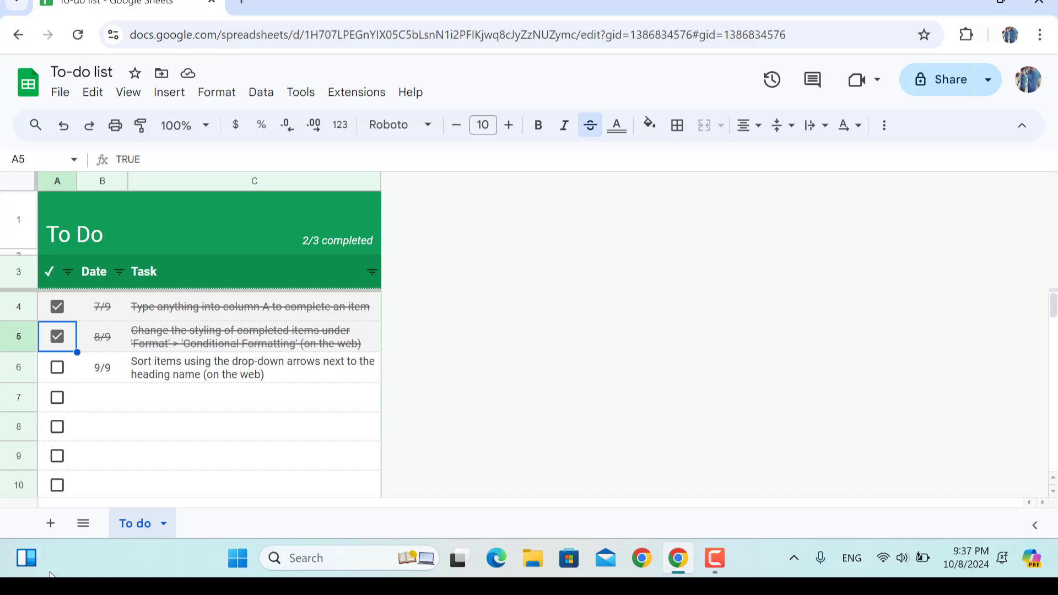
Add Sheet2 and merge its A1:B1 into one cell reading 'To Do'
{"action": "left_click", "coordinate": [51, 525]}
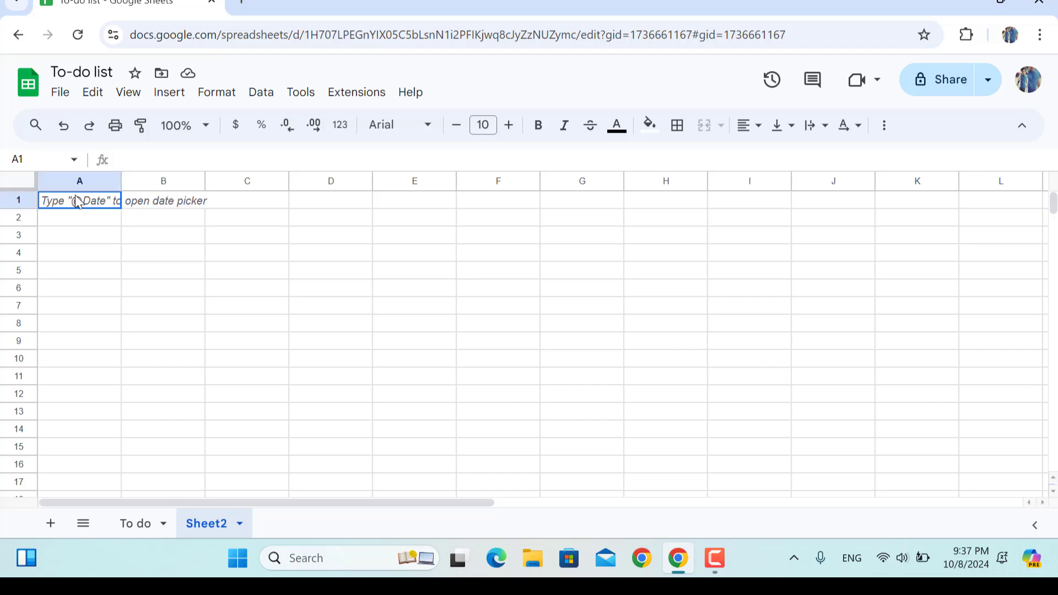
{"action": "left_click_drag", "start_coordinate": [77, 202], "coordinate": [137, 208]}
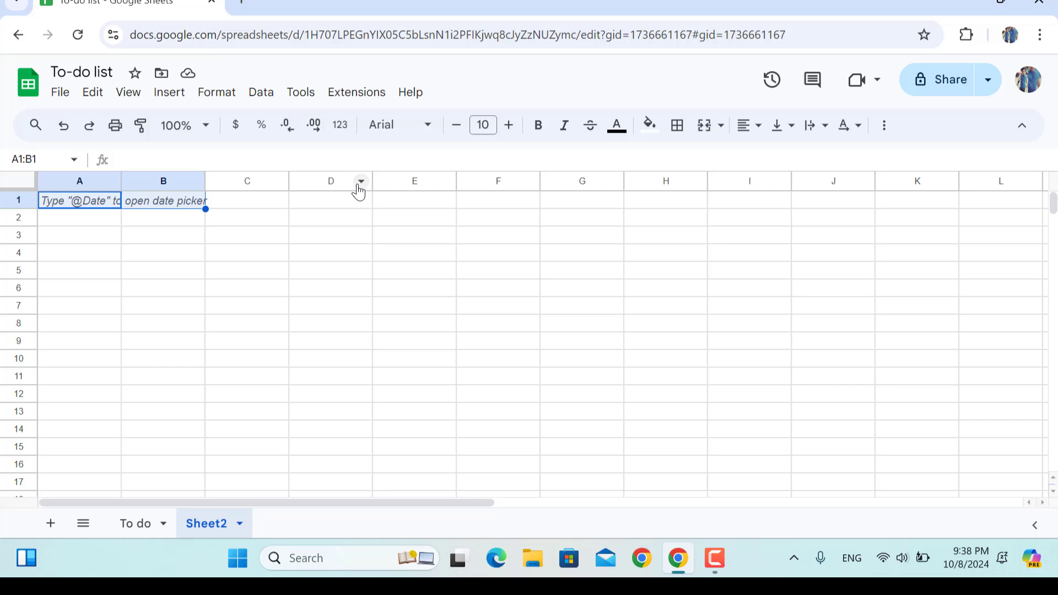
{"action": "left_click", "coordinate": [704, 125]}
{"action": "type", "text": "T"}
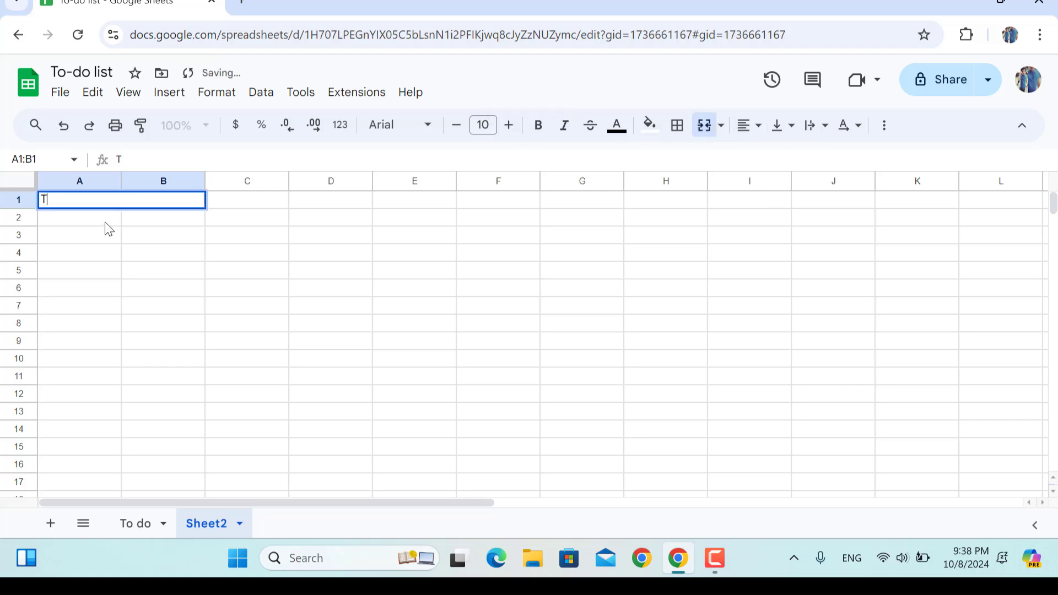
{"action": "type", "text": "o Do"}
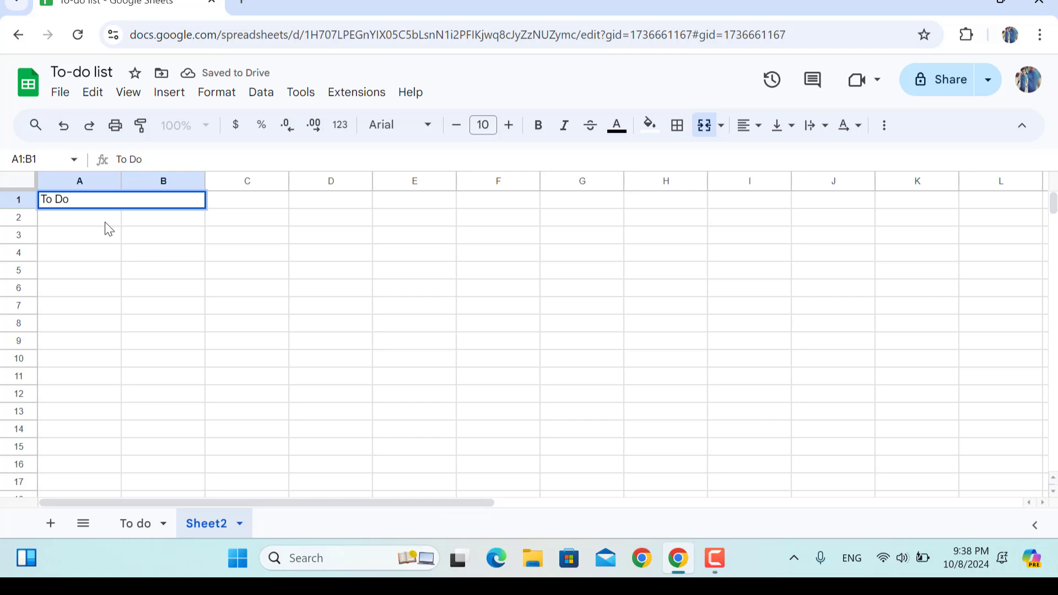
{"action": "key", "text": "Return"}
{"action": "left_click", "coordinate": [84, 203]}
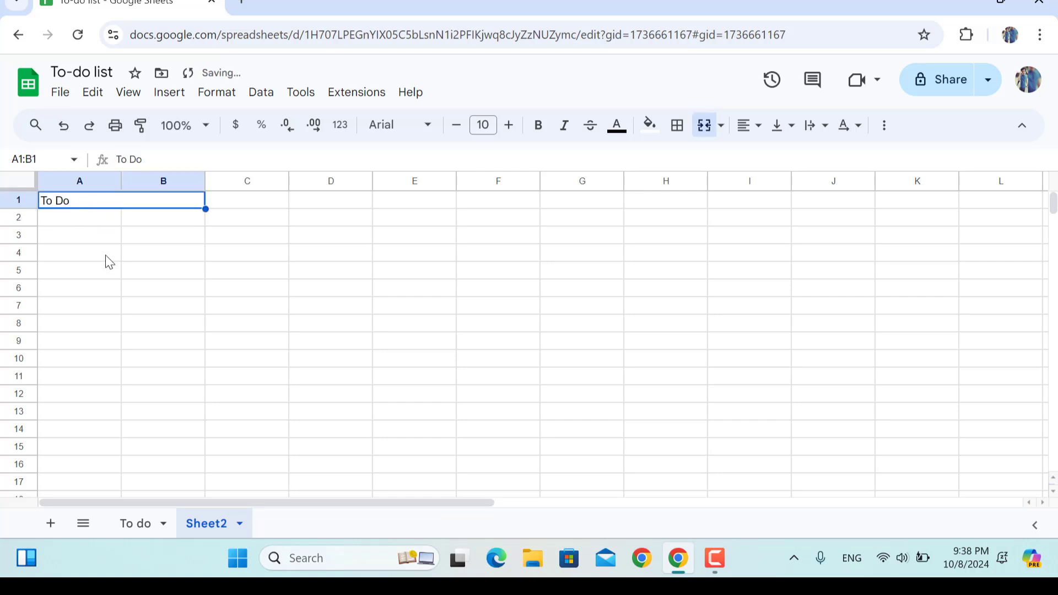
Paint-format the template's To Do header style onto Sheet2's A1:B1
{"action": "left_click", "coordinate": [137, 524]}
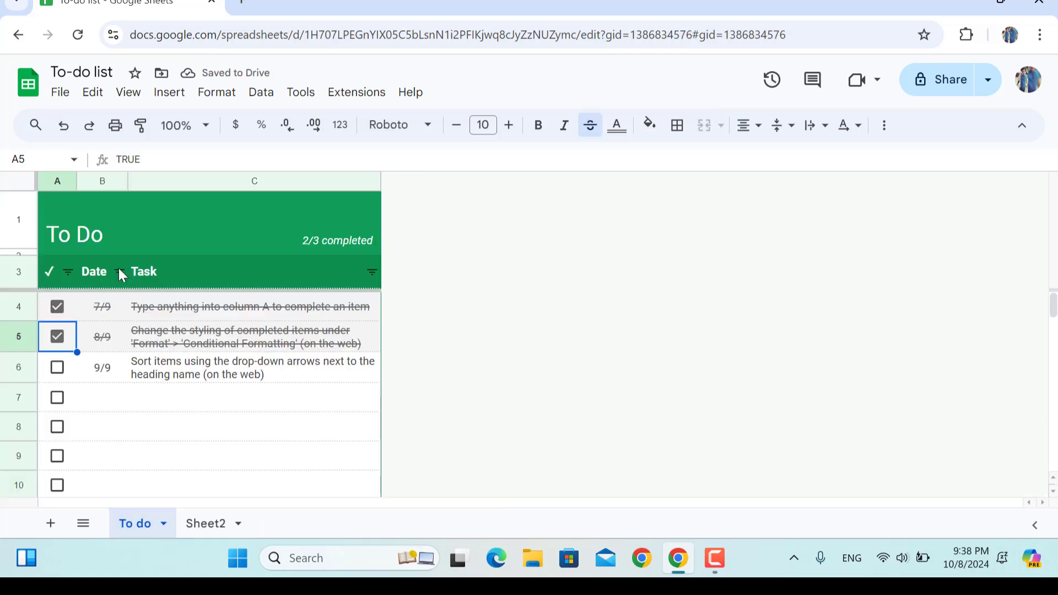
{"action": "left_click", "coordinate": [80, 234]}
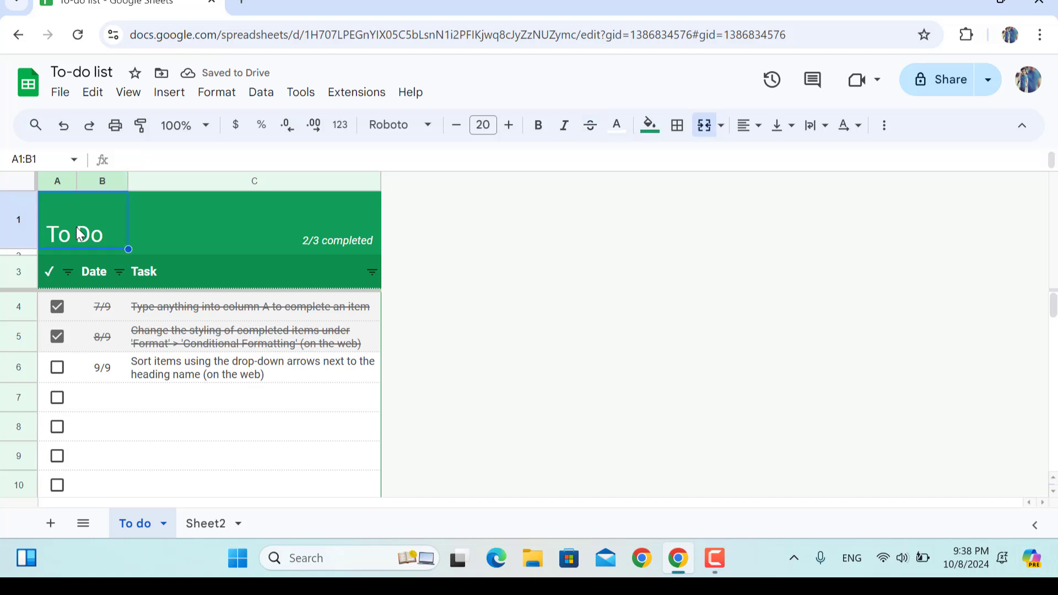
{"action": "left_click", "coordinate": [140, 126]}
{"action": "left_click", "coordinate": [193, 529]}
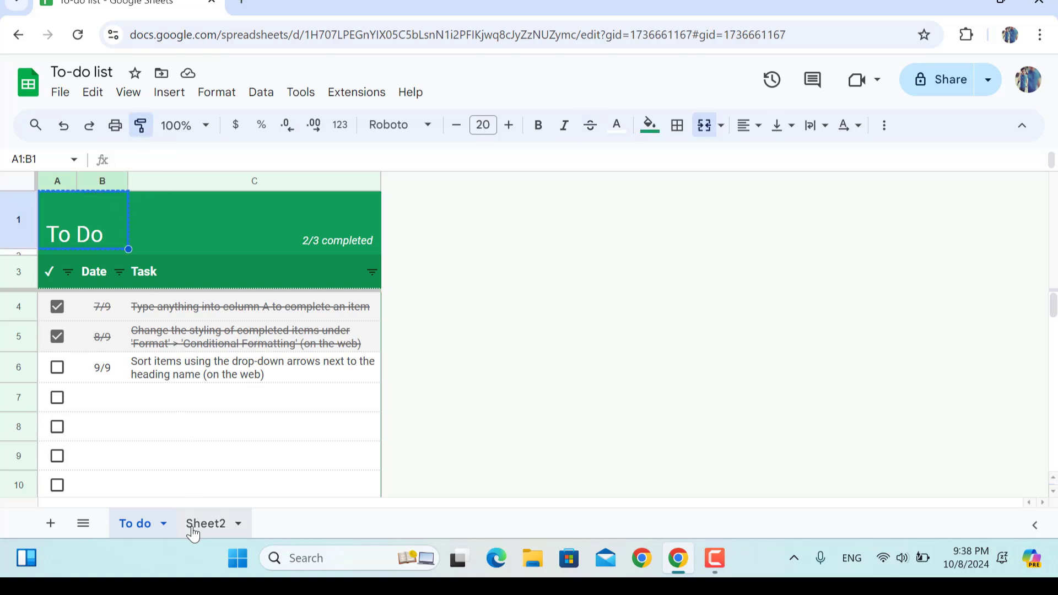
{"action": "left_click", "coordinate": [62, 205]}
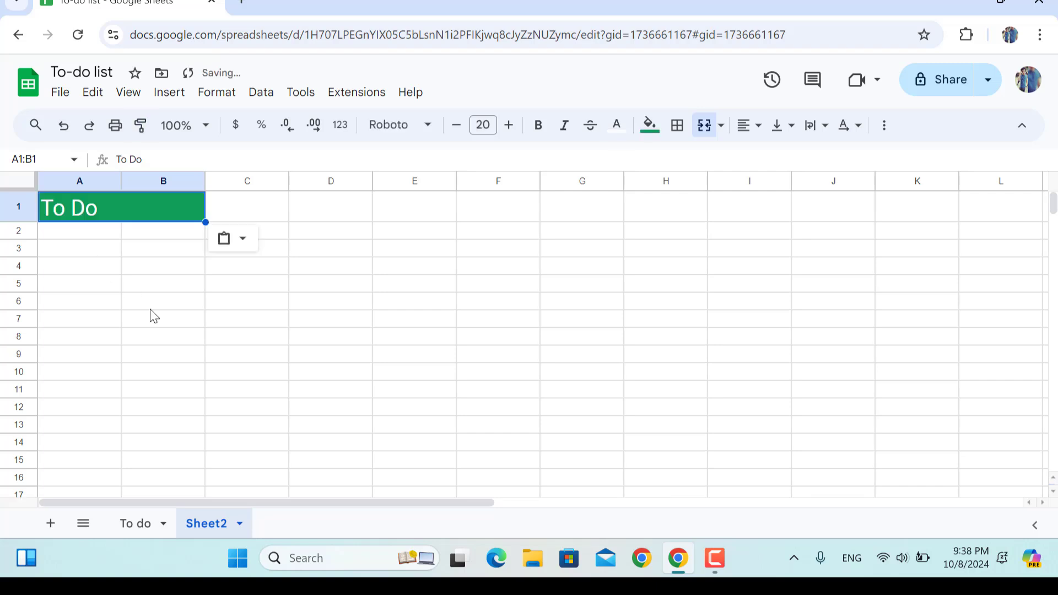
Narrow the title columns, make row 1 taller, and fill C1 with the custom green
{"action": "left_click_drag", "start_coordinate": [202, 185], "coordinate": [100, 182]}
{"action": "left_click_drag", "start_coordinate": [20, 224], "coordinate": [23, 253]}
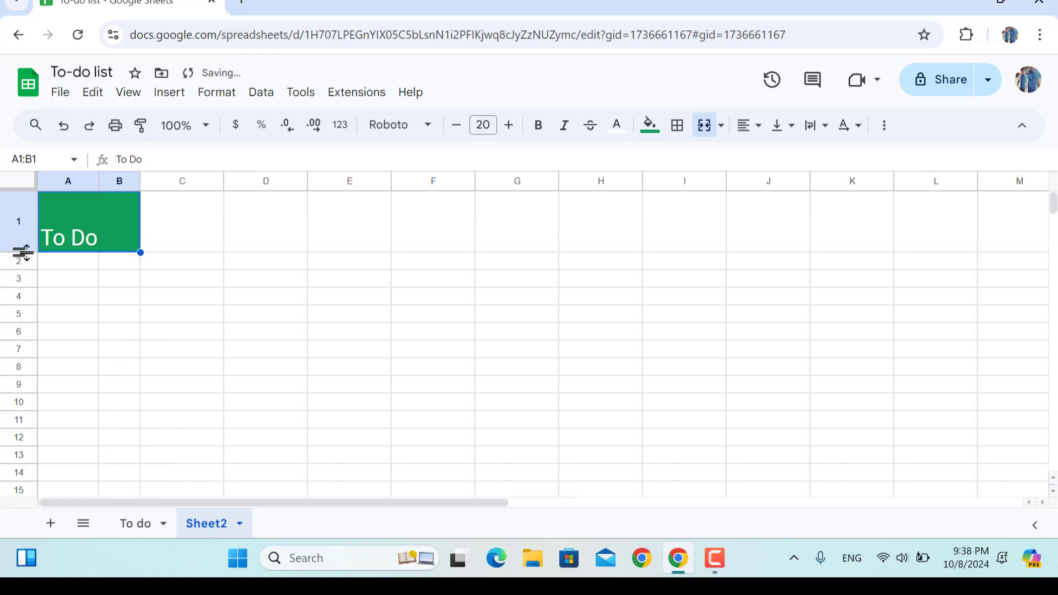
{"action": "left_click", "coordinate": [198, 238]}
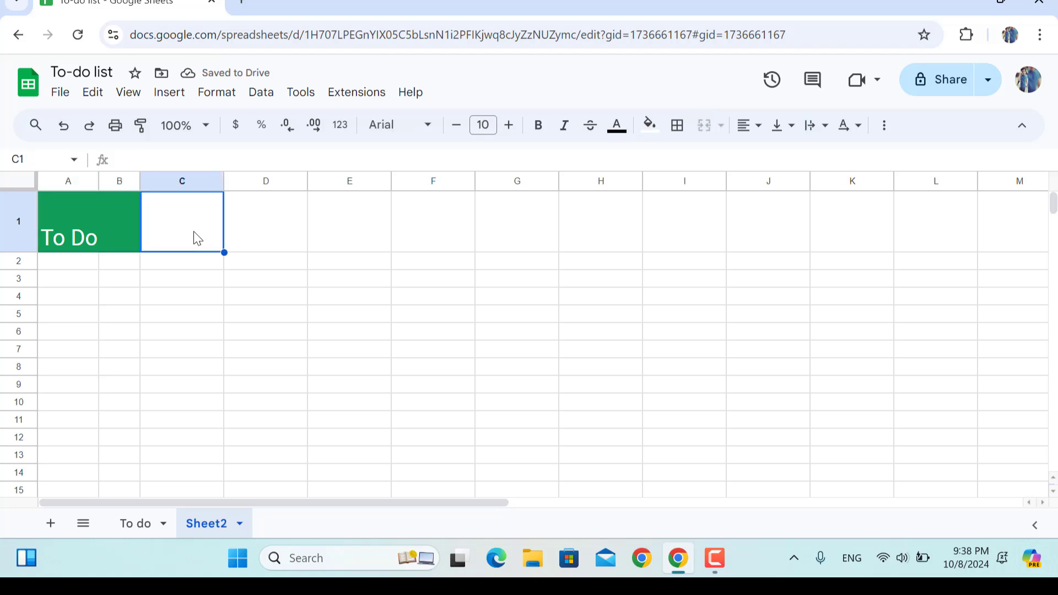
{"action": "left_click", "coordinate": [652, 132]}
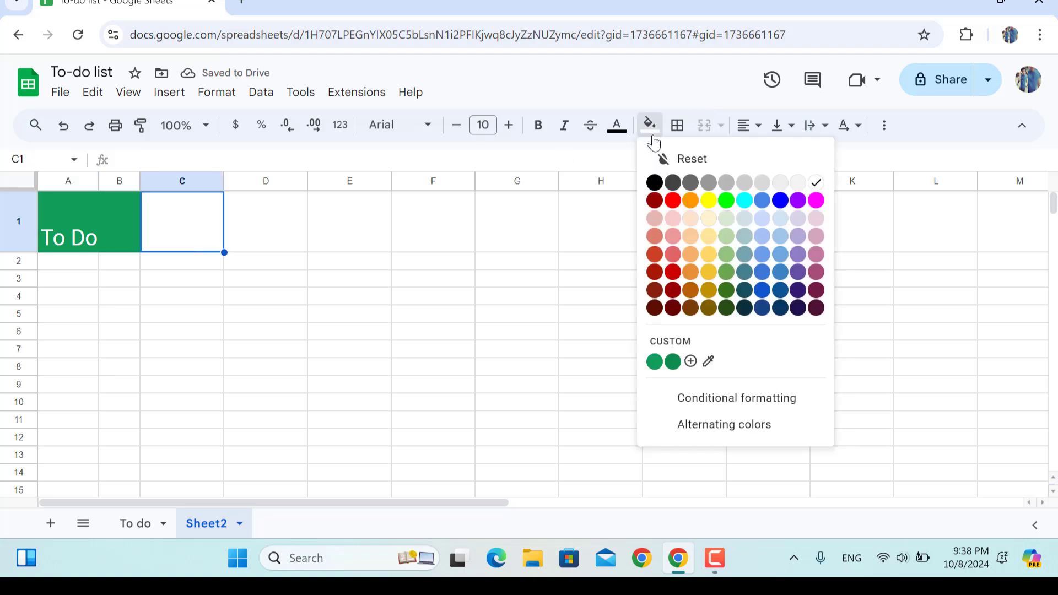
{"action": "left_click", "coordinate": [656, 362]}
Shrink row 2 to a thin strip and fill it with the custom green
{"action": "left_click", "coordinate": [136, 267]}
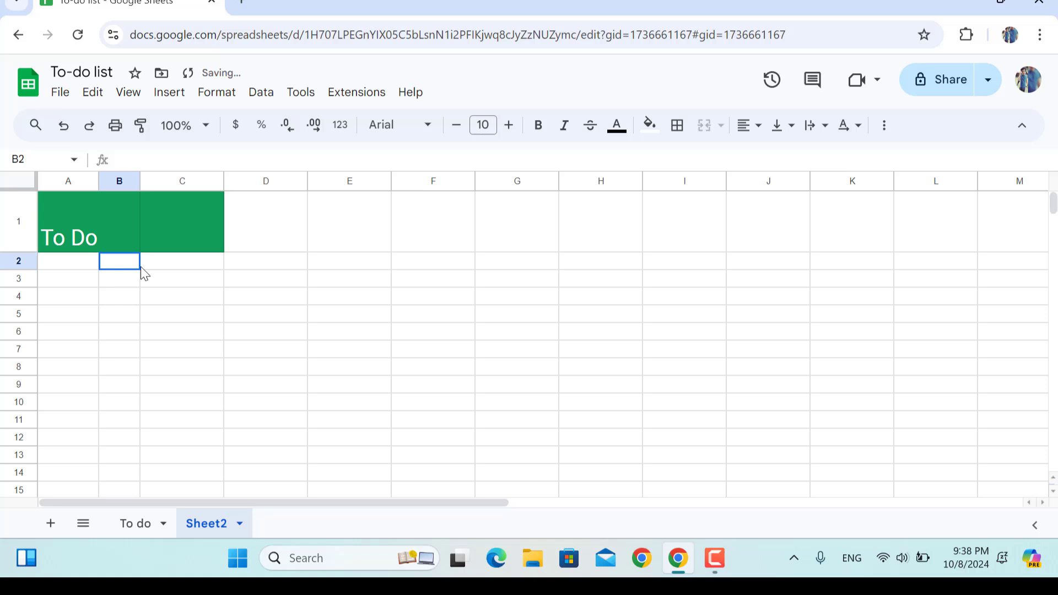
{"action": "left_click_drag", "start_coordinate": [20, 271], "coordinate": [167, 259]}
{"action": "left_click", "coordinate": [83, 258]}
{"action": "left_click", "coordinate": [651, 124]}
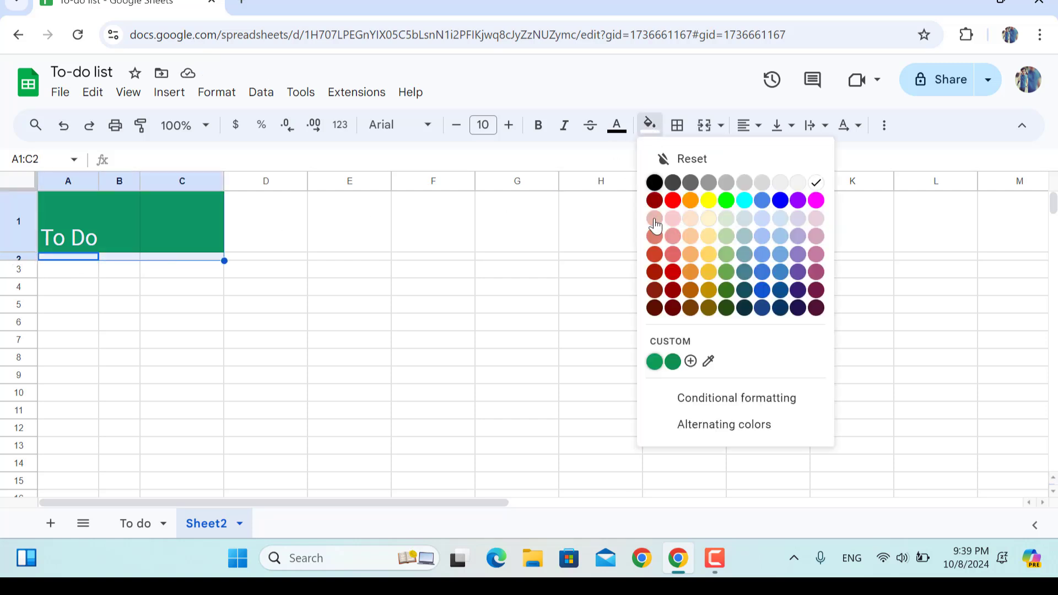
{"action": "left_click", "coordinate": [671, 360]}
{"action": "left_click", "coordinate": [74, 273]}
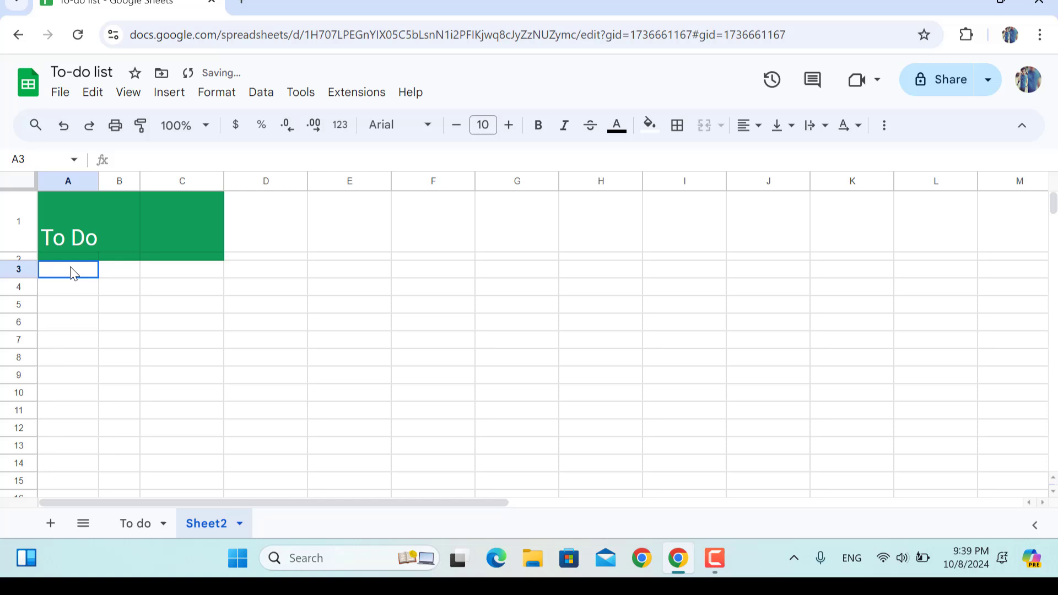
Enter the headings Status, Date and Task across A3:C3
{"action": "type", "text": "S"}
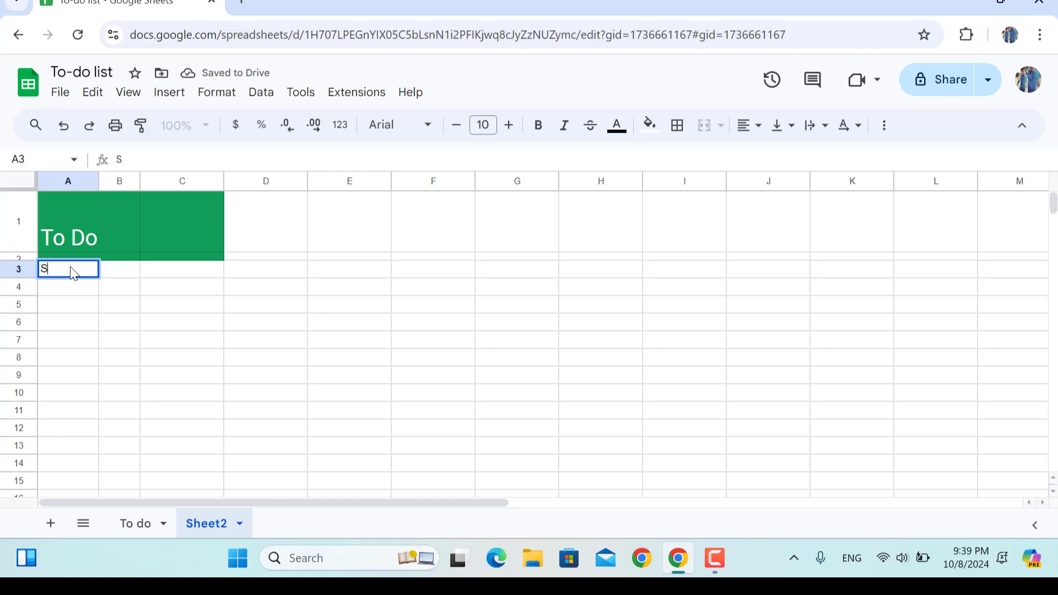
{"action": "type", "text": "tatus"}
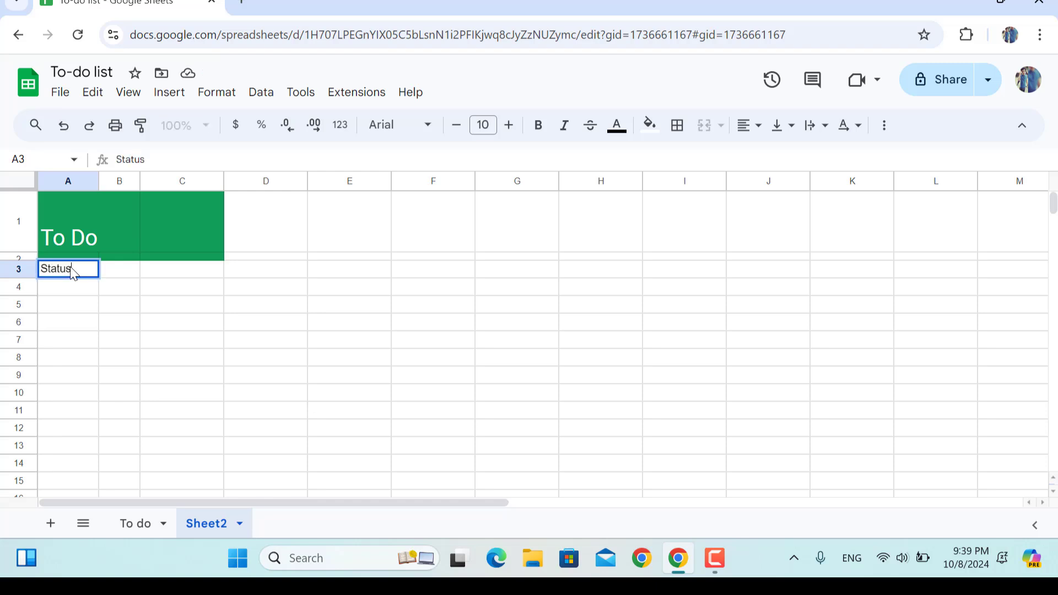
{"action": "key", "text": "Tab"}
{"action": "type", "text": "D"}
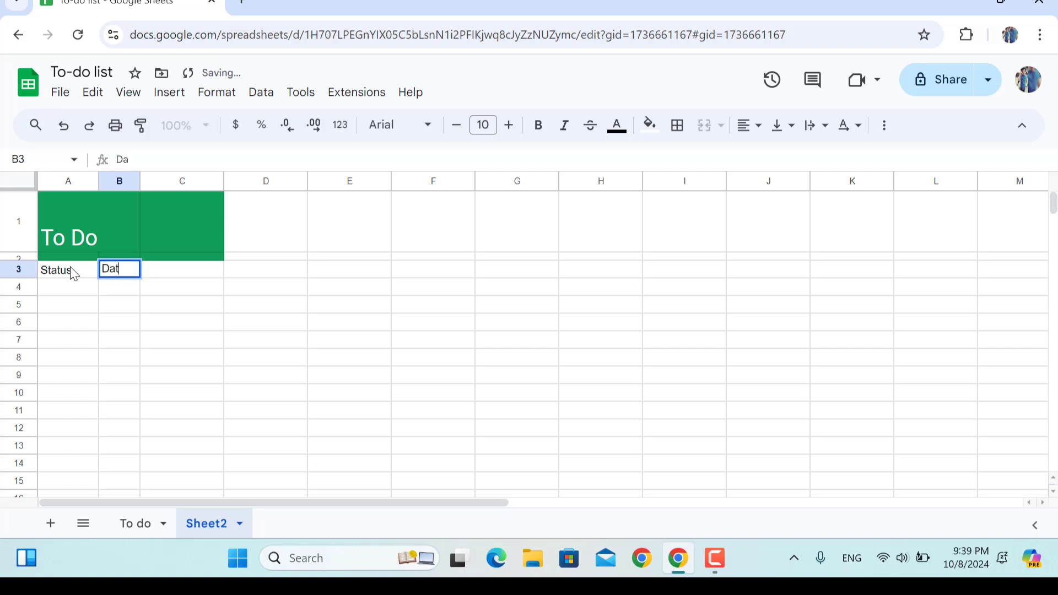
{"action": "key", "text": "Tab"}
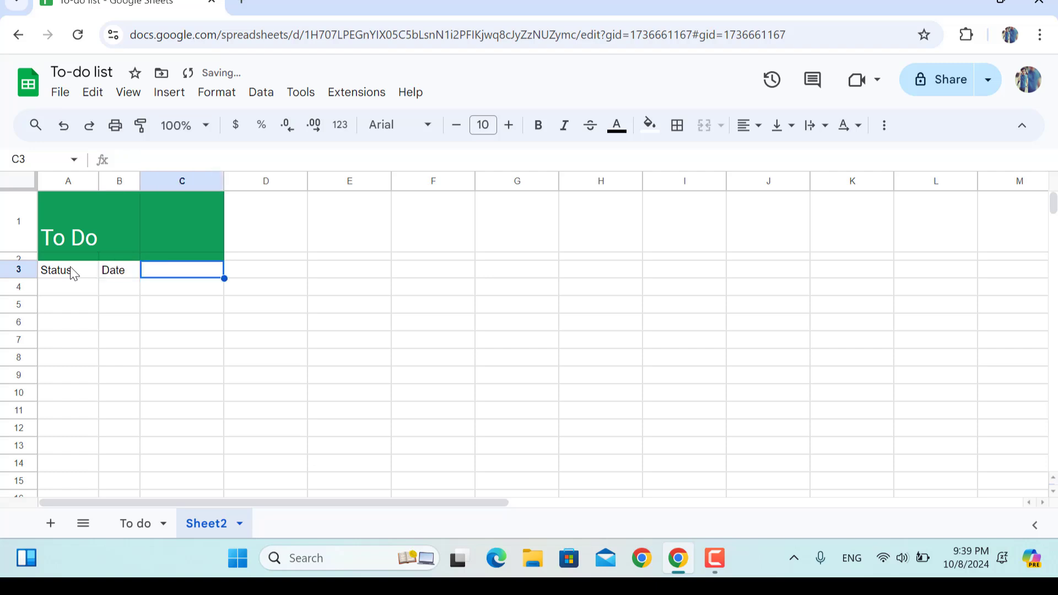
{"action": "type", "text": "Tas"}
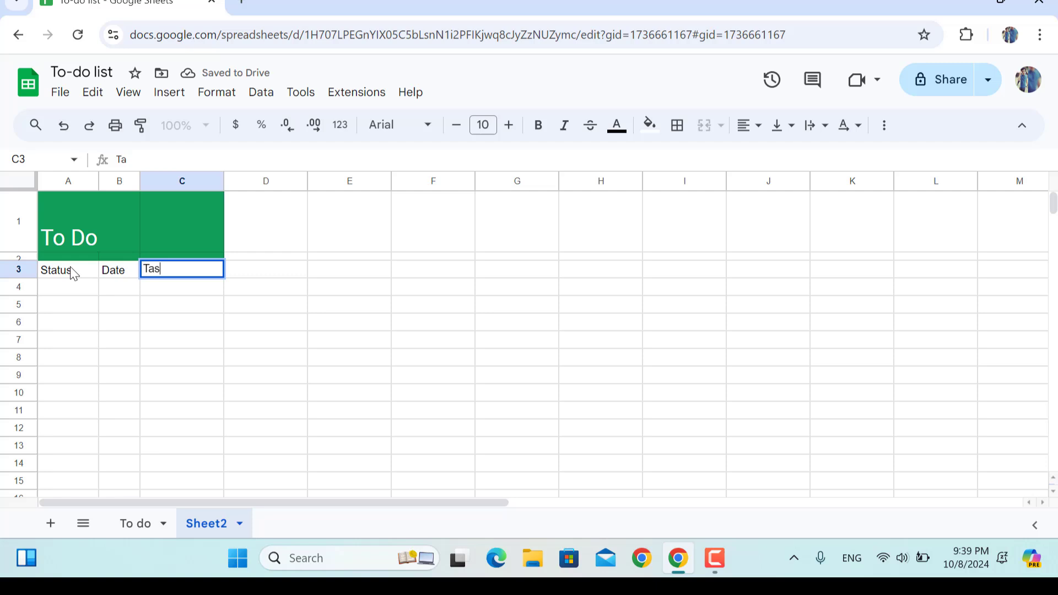
{"action": "type", "text": "k"}
{"action": "key", "text": "Return"}
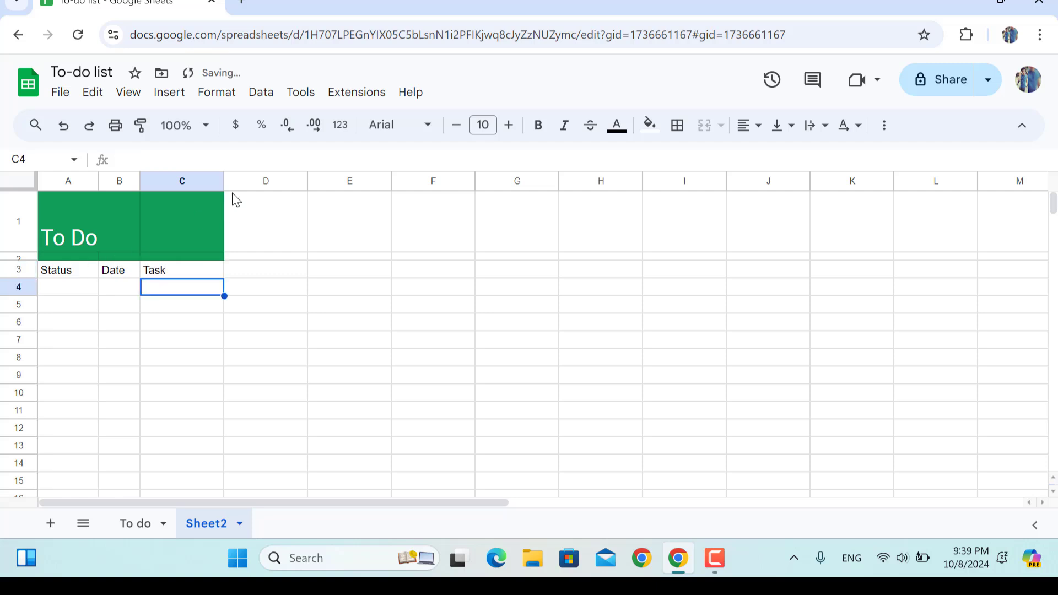
Widen the Task column and select A4:A13 for the status cells
{"action": "left_click_drag", "start_coordinate": [224, 183], "coordinate": [307, 190]}
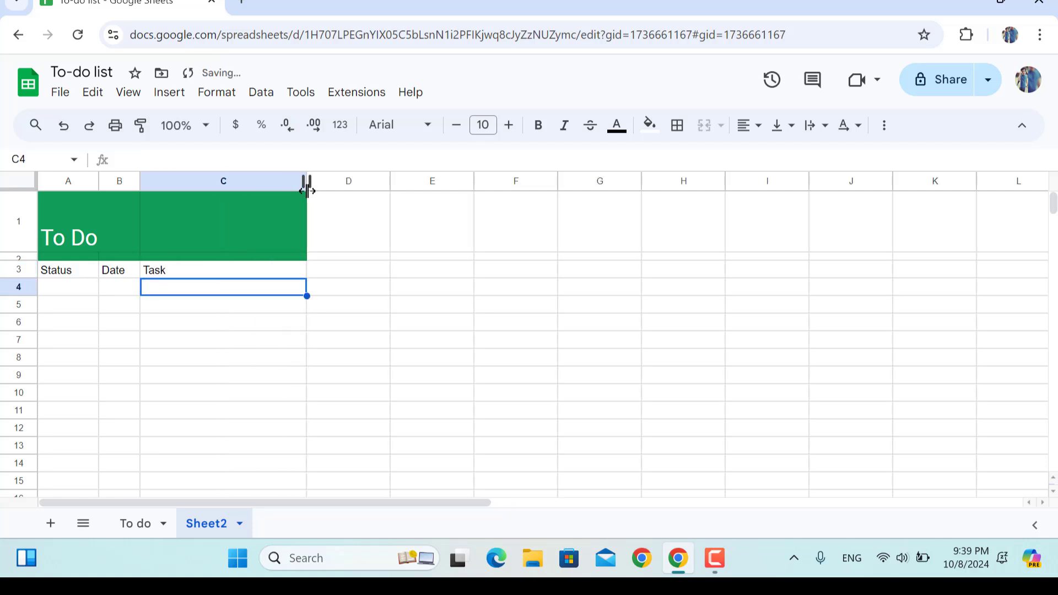
{"action": "left_click", "coordinate": [62, 294]}
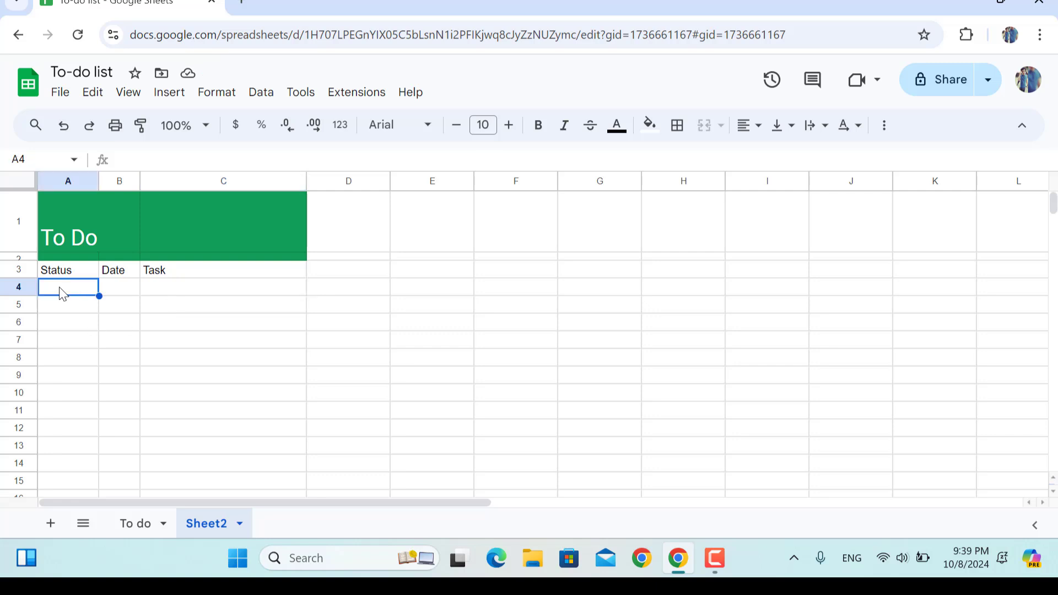
{"action": "left_click_drag", "start_coordinate": [74, 291], "coordinate": [66, 453]}
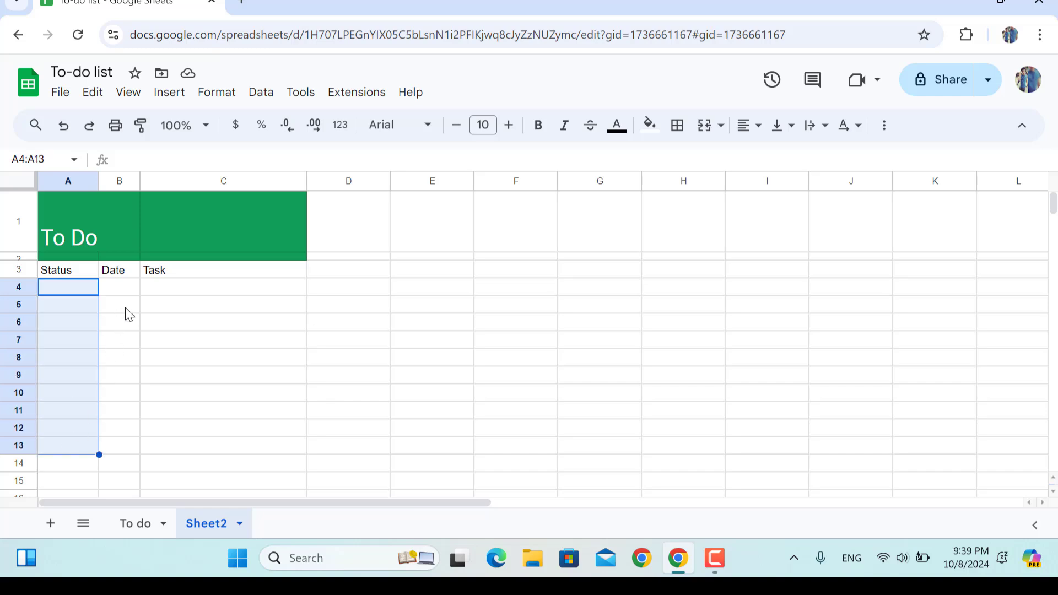
Insert checkboxes into A4:A13, then tick and untick A4 and A5 to test them
{"action": "left_click", "coordinate": [169, 92]}
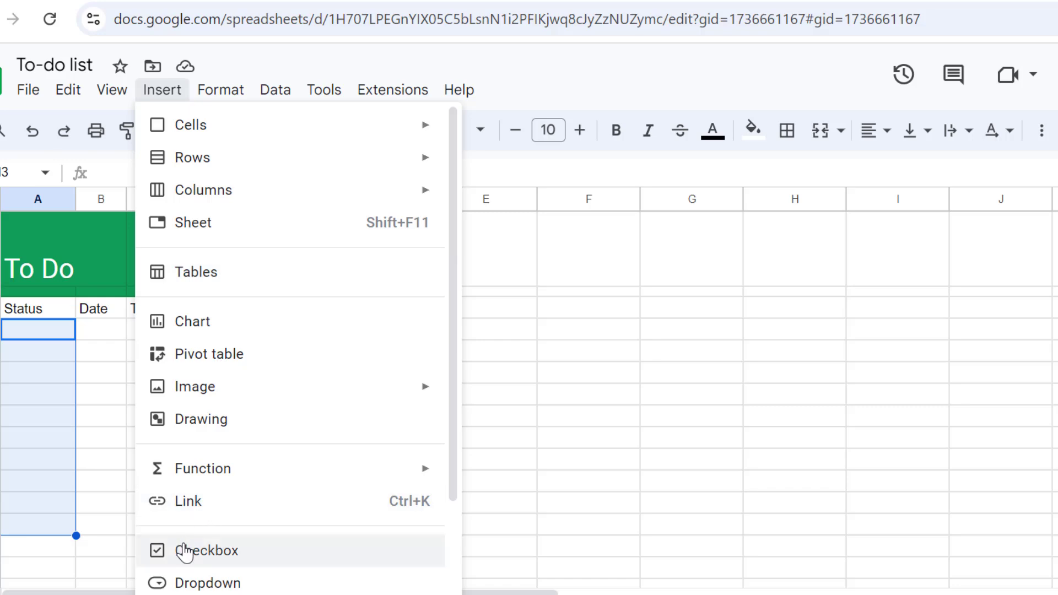
{"action": "left_click", "coordinate": [155, 549]}
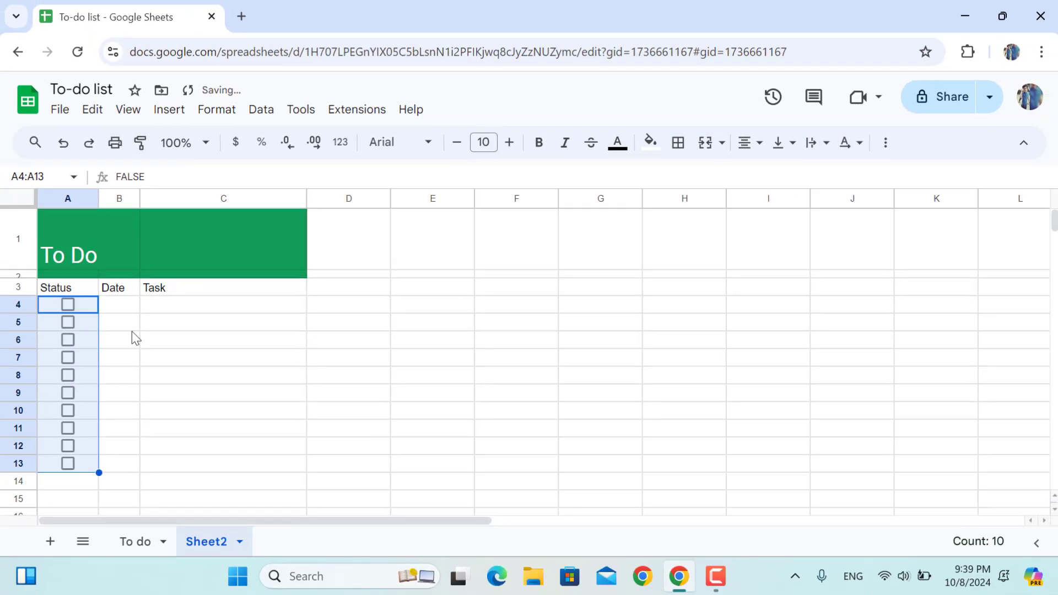
{"action": "left_click", "coordinate": [104, 328]}
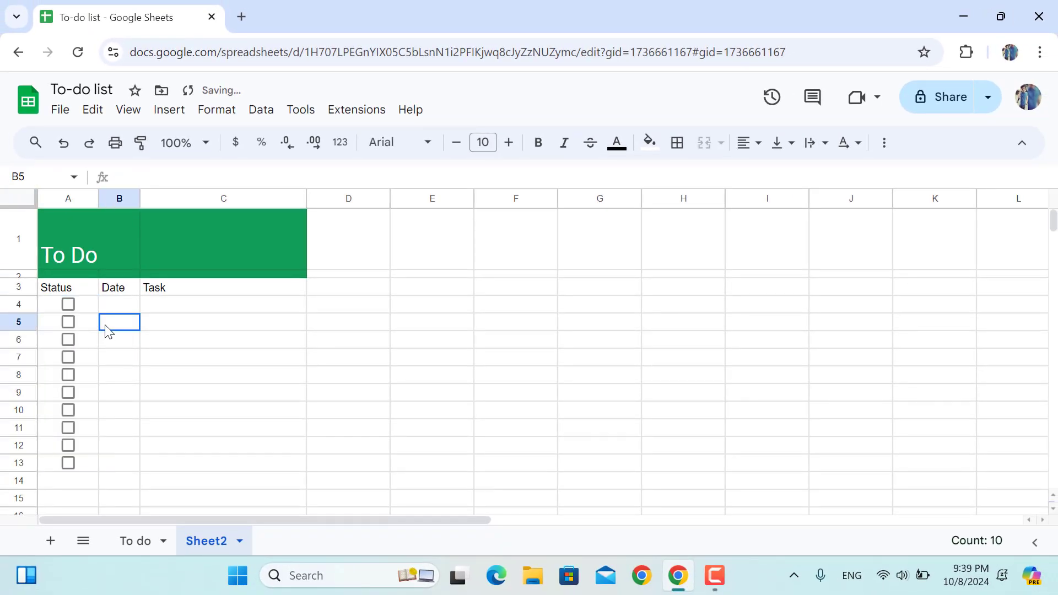
{"action": "left_click", "coordinate": [68, 306]}
{"action": "left_click", "coordinate": [68, 305]}
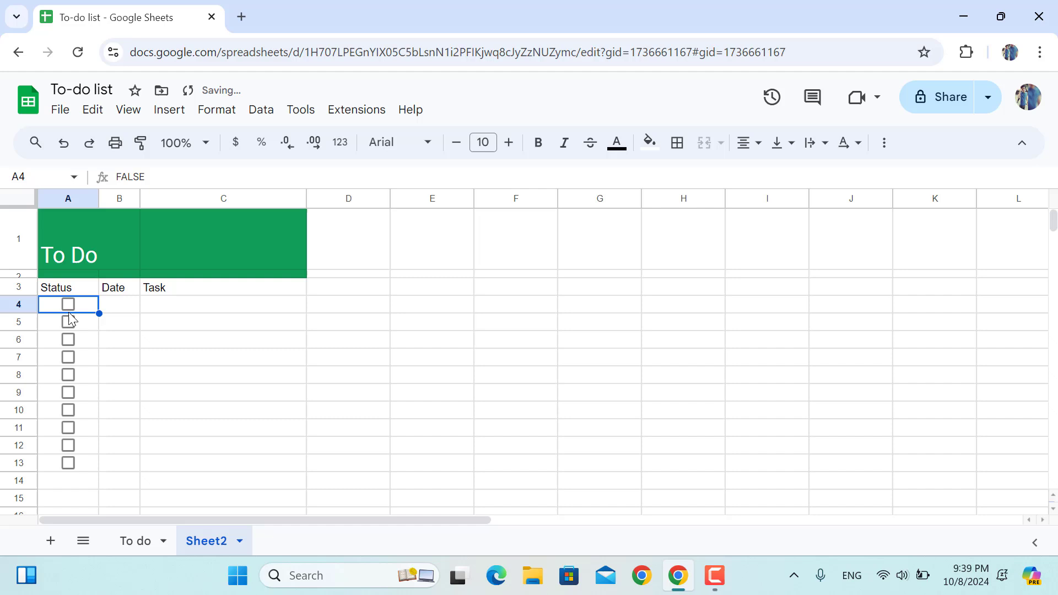
{"action": "left_click", "coordinate": [69, 321]}
{"action": "left_click", "coordinate": [69, 321]}
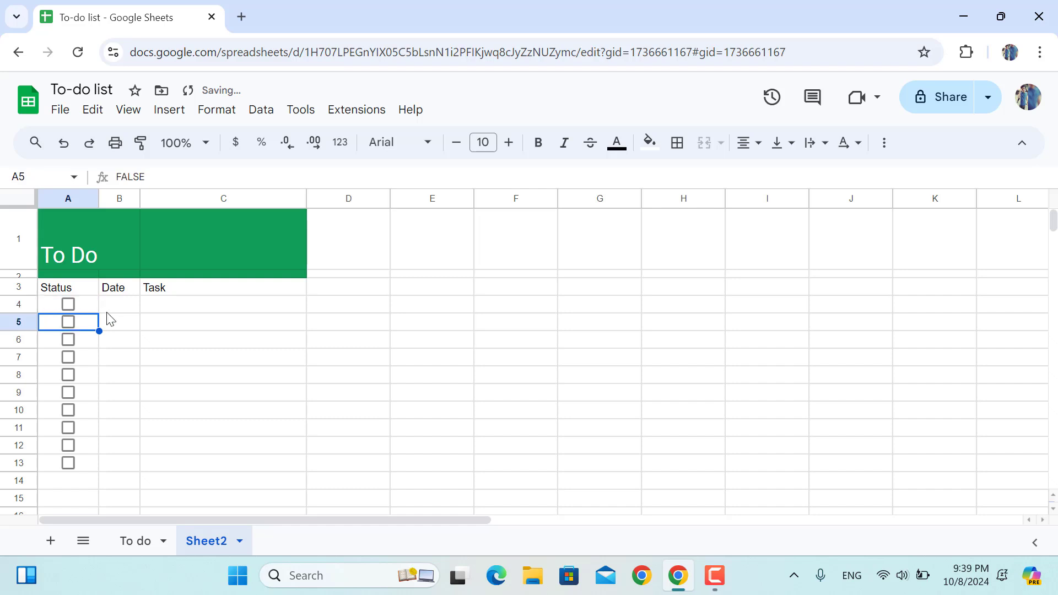
{"action": "left_click", "coordinate": [124, 307]}
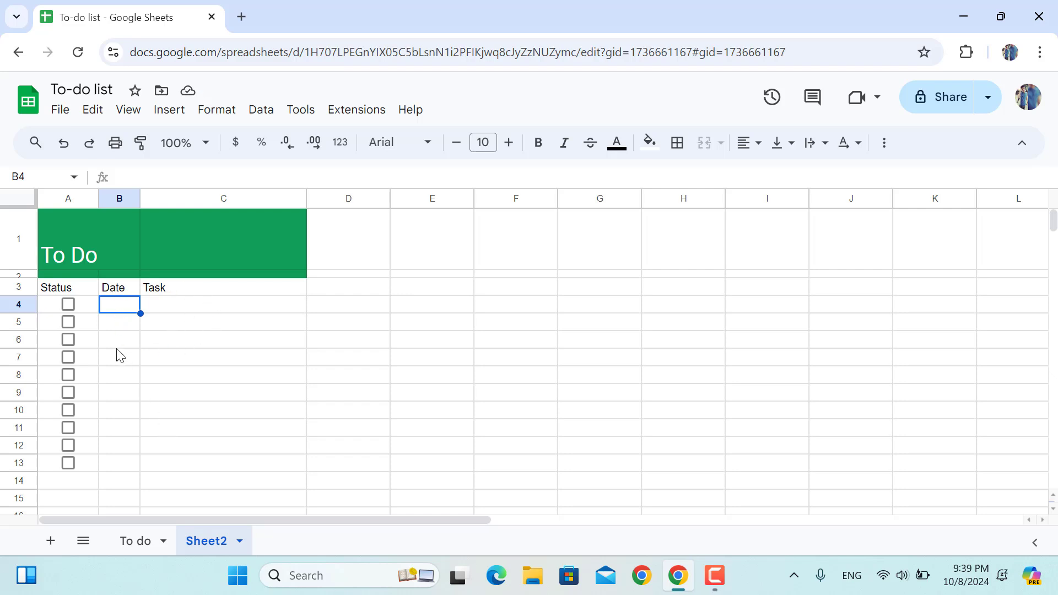
Enter 1/1, 1/2, 1/3 in B4:B6 and auto-fill the dates down to 1/10 in B13
{"action": "type", "text": "1"}
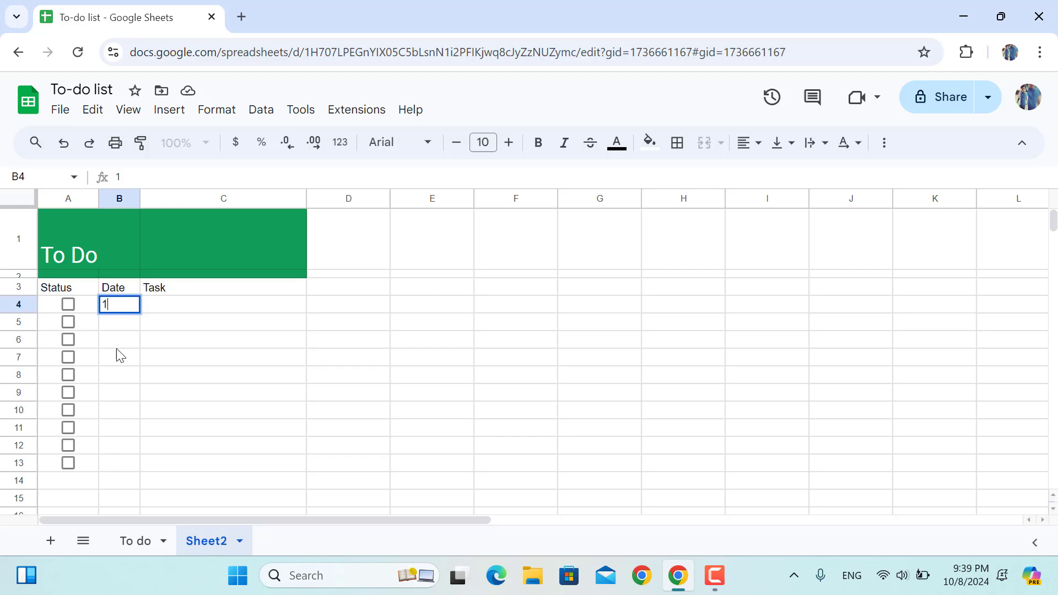
{"action": "type", "text": "/1"}
{"action": "key", "text": "Return"}
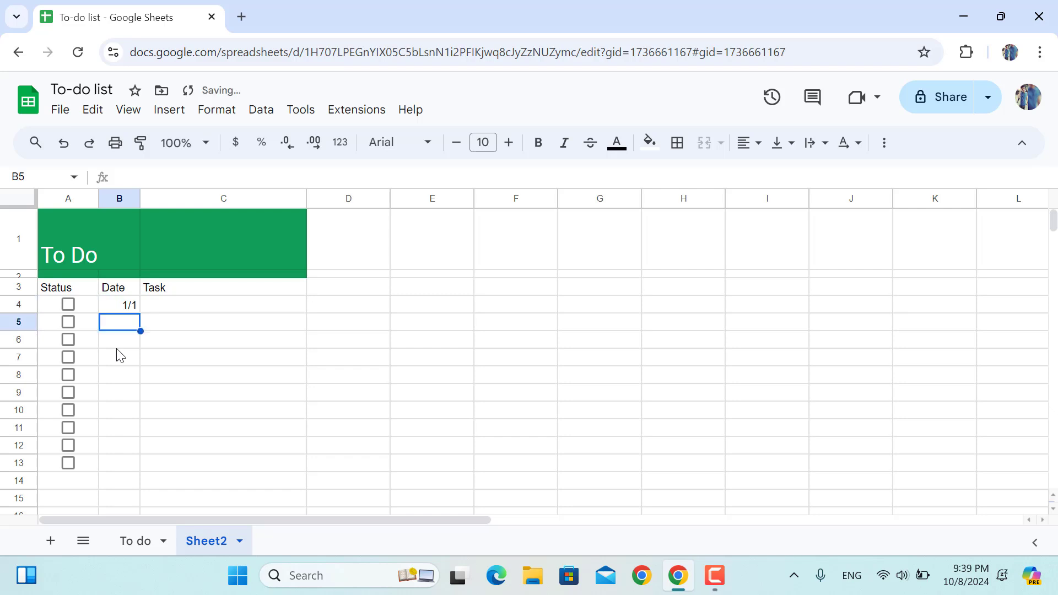
{"action": "type", "text": "1/2"}
{"action": "key", "text": "Return"}
{"action": "type", "text": "1"}
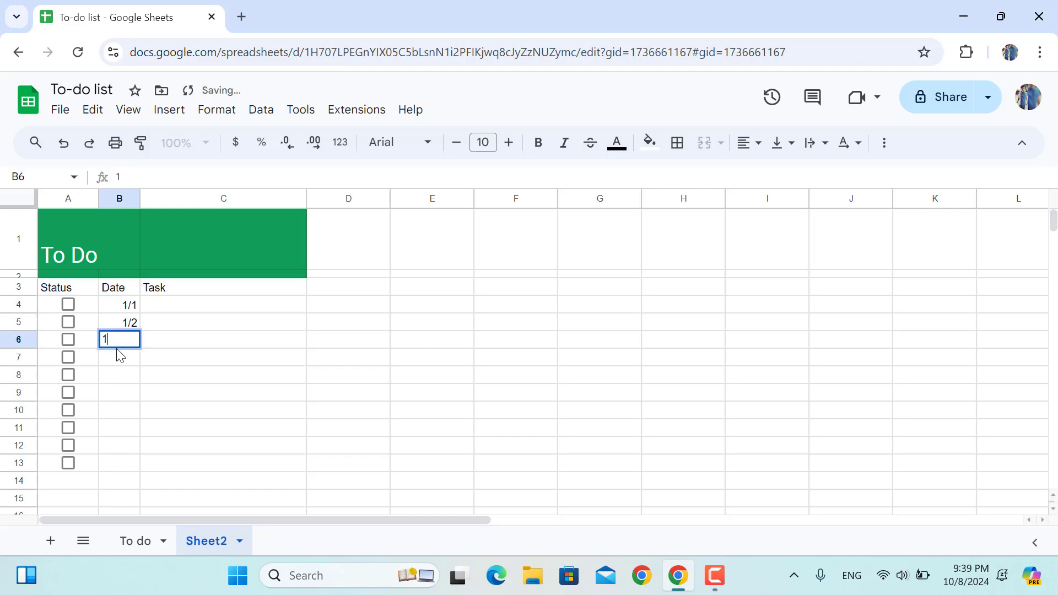
{"action": "type", "text": "/3"}
{"action": "key", "text": "Return"}
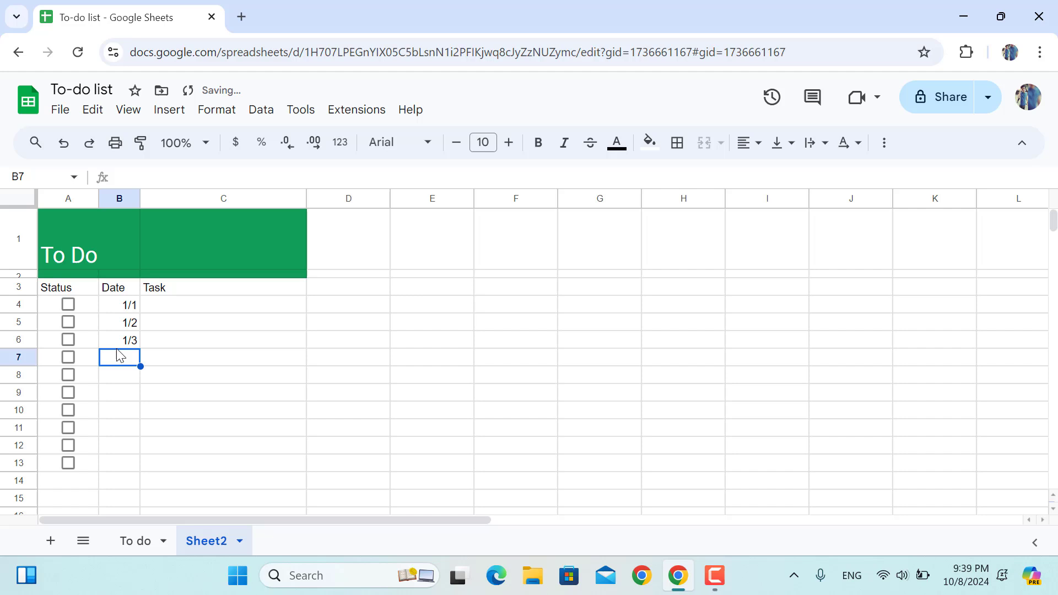
{"action": "left_click", "coordinate": [127, 308]}
{"action": "left_click_drag", "start_coordinate": [126, 308], "coordinate": [137, 347]}
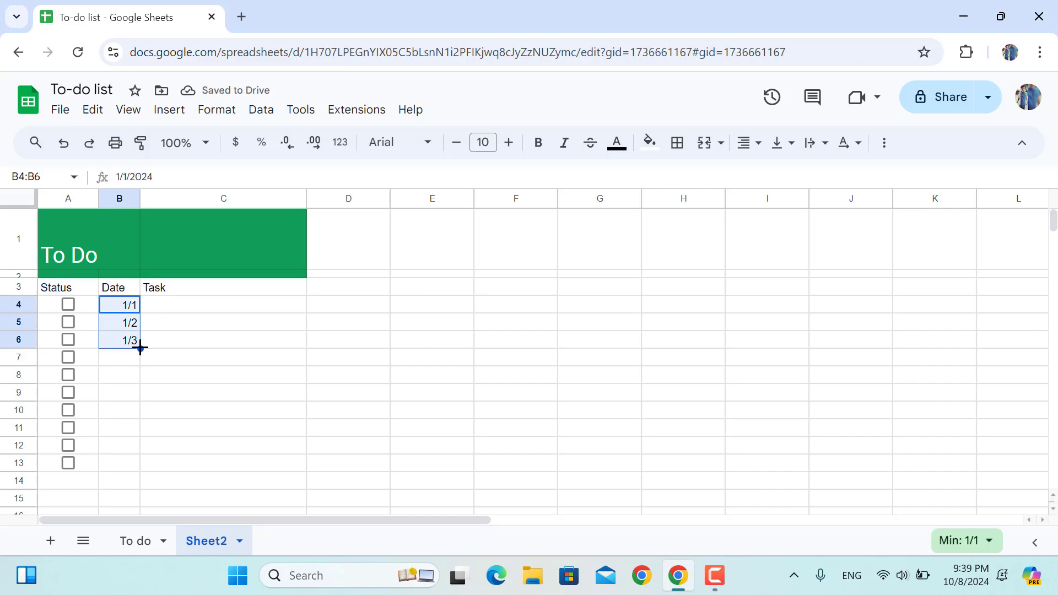
{"action": "left_click_drag", "start_coordinate": [137, 388], "coordinate": [138, 465]}
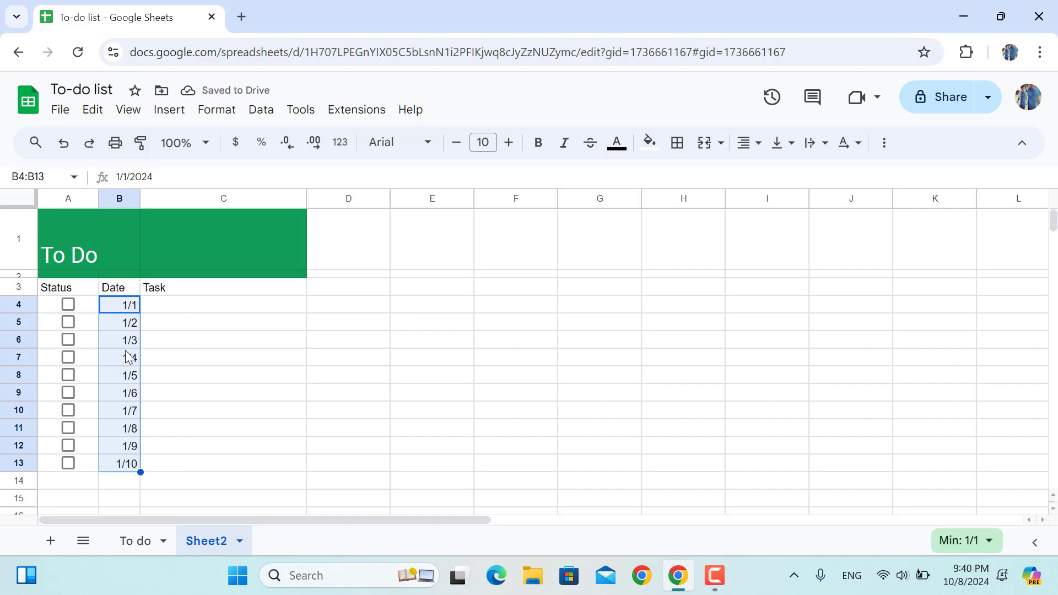
Enter Task 1 and Task 2 in C4:C5 and auto-fill through Task 10 in C13
{"action": "left_click", "coordinate": [180, 310]}
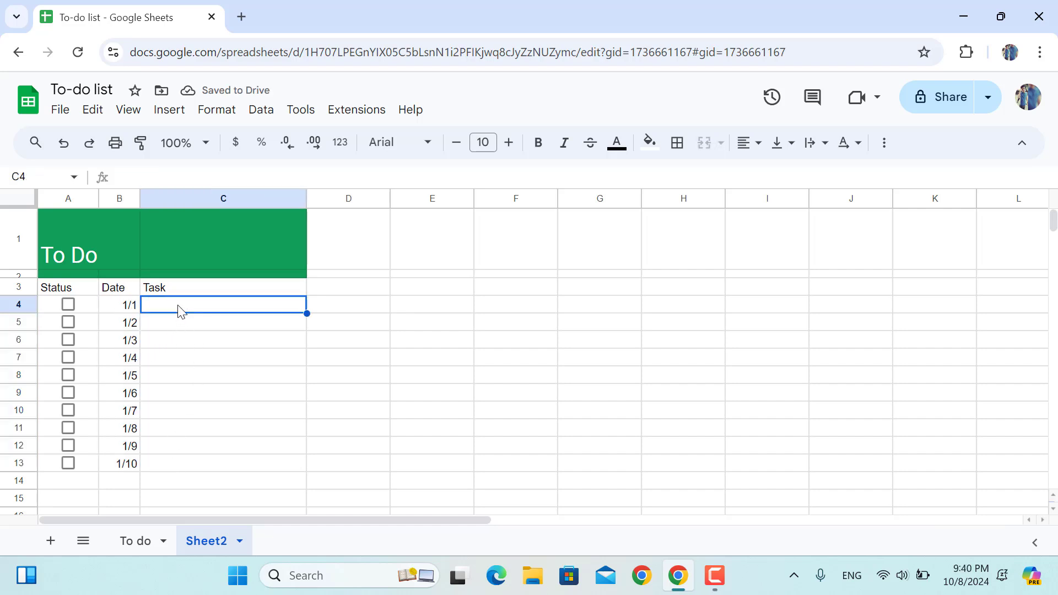
{"action": "type", "text": "Task 1"}
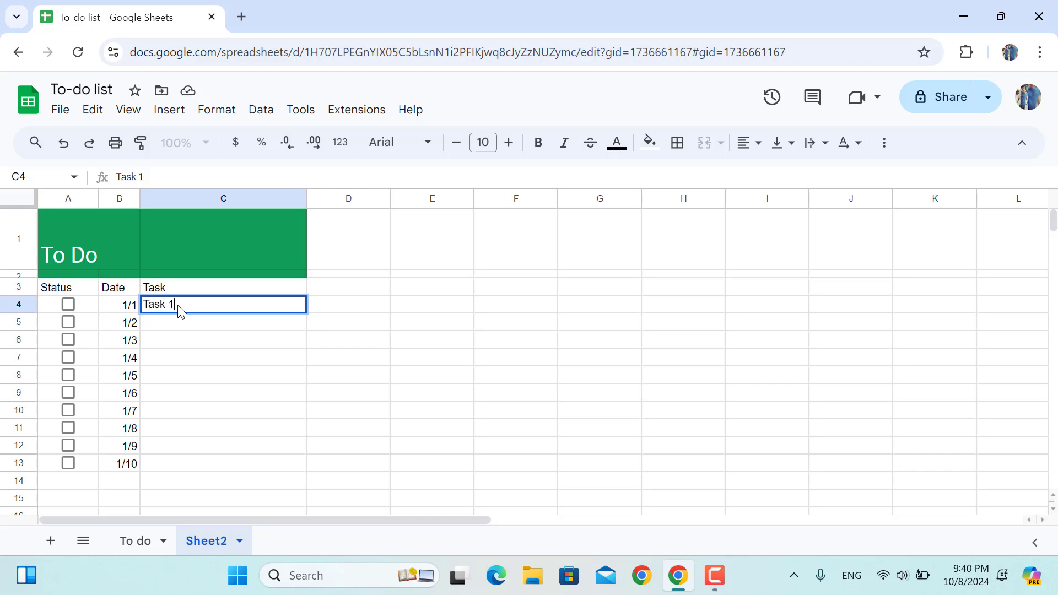
{"action": "key", "text": "Return"}
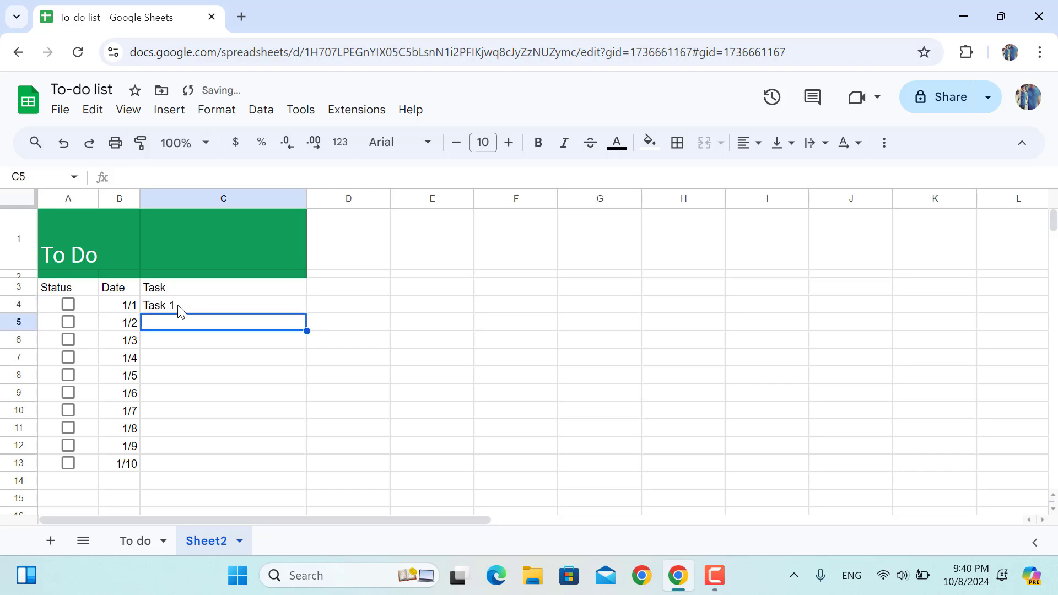
{"action": "type", "text": "Task 2"}
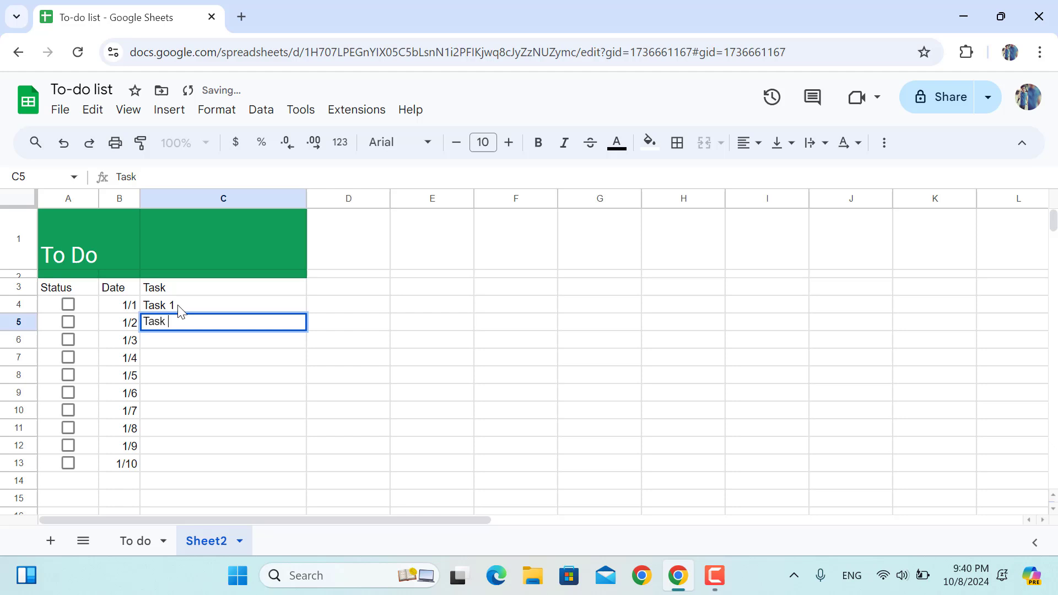
{"action": "key", "text": "Return"}
{"action": "left_click_drag", "start_coordinate": [184, 308], "coordinate": [184, 333]}
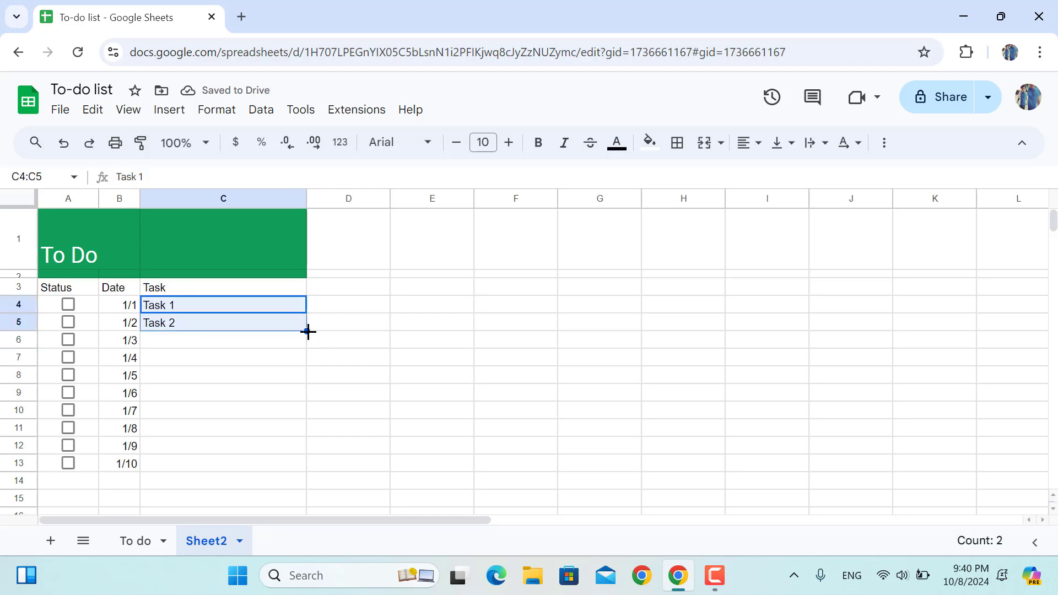
{"action": "left_click_drag", "start_coordinate": [307, 331], "coordinate": [284, 468]}
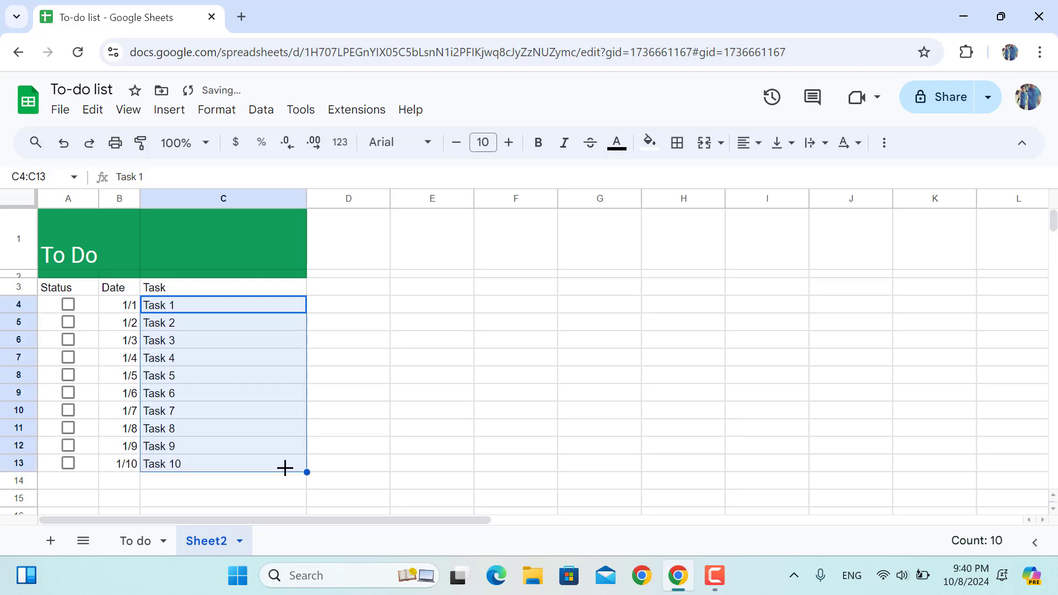
Tick and untick the A4 checkbox to test it
{"action": "left_click", "coordinate": [82, 305]}
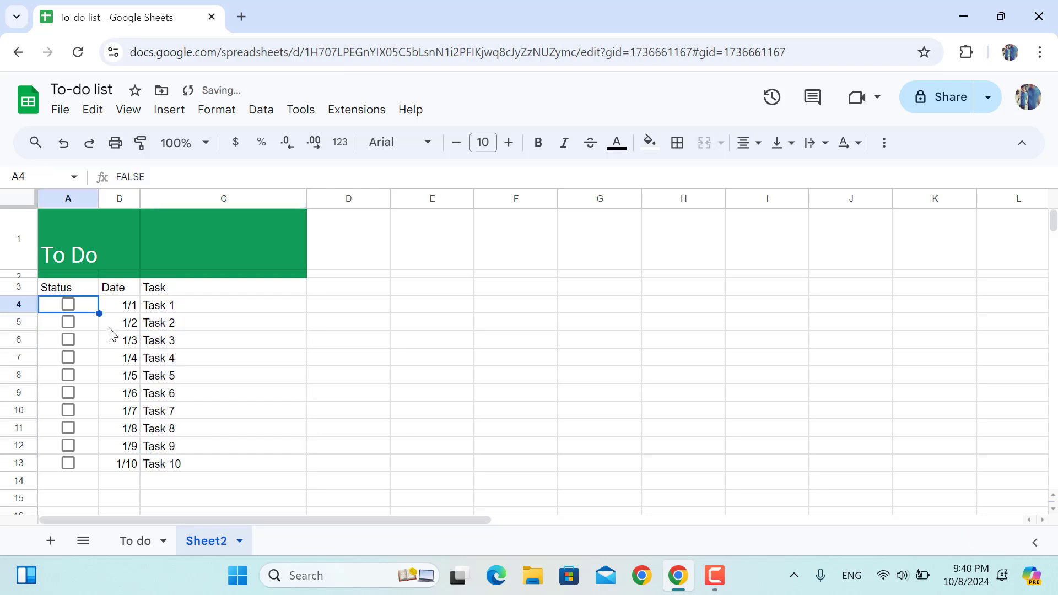
{"action": "left_click", "coordinate": [69, 306]}
{"action": "left_click", "coordinate": [69, 308]}
On the To do sheet, untick the first task and toggle the second, then go back to Sheet2
{"action": "left_click", "coordinate": [136, 541]}
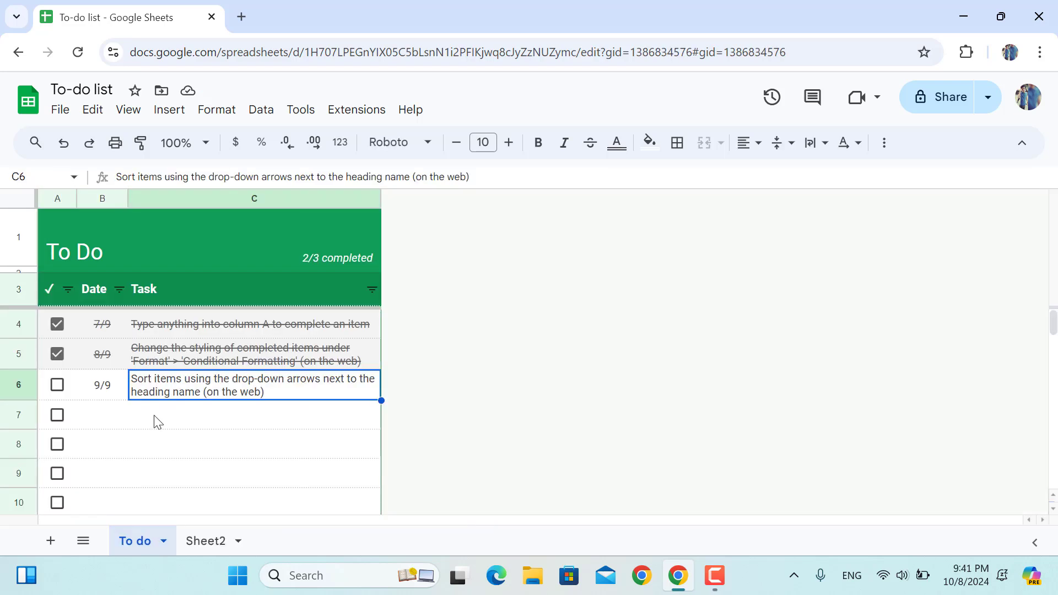
{"action": "left_click", "coordinate": [163, 325]}
{"action": "left_click", "coordinate": [58, 325]}
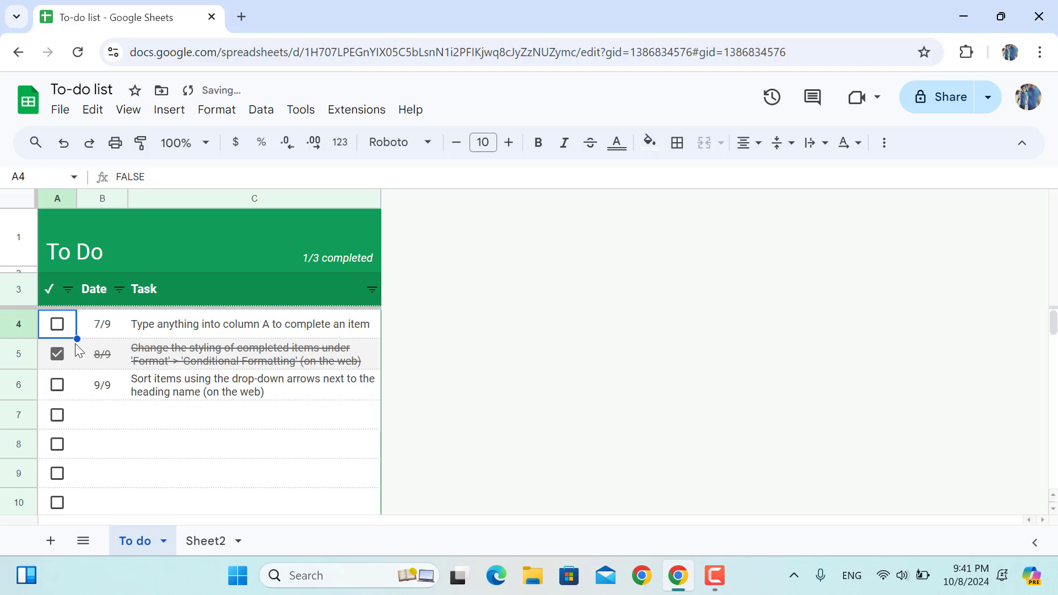
{"action": "left_click", "coordinate": [58, 355]}
{"action": "left_click", "coordinate": [58, 355]}
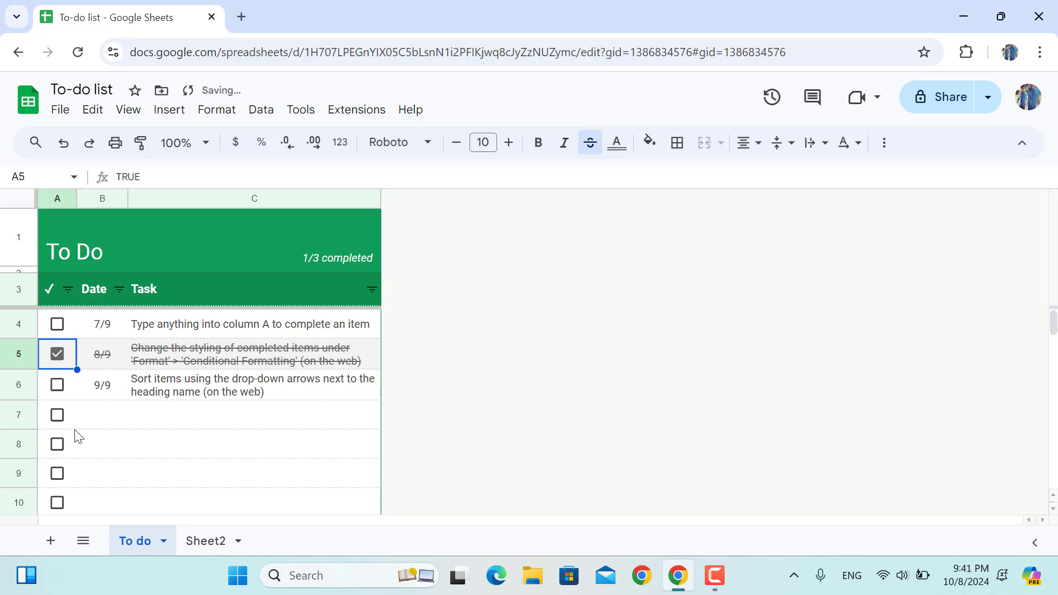
{"action": "left_click", "coordinate": [208, 542]}
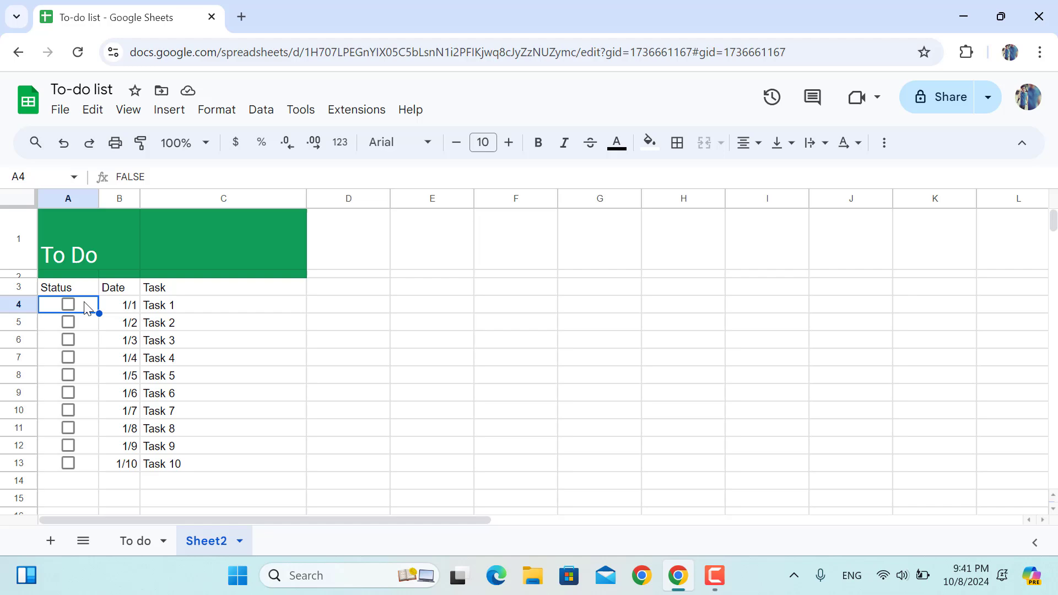
Add a conditional format rule on A4:C13 with the custom formula =$A4=TRUE
{"action": "left_click_drag", "start_coordinate": [86, 309], "coordinate": [211, 464]}
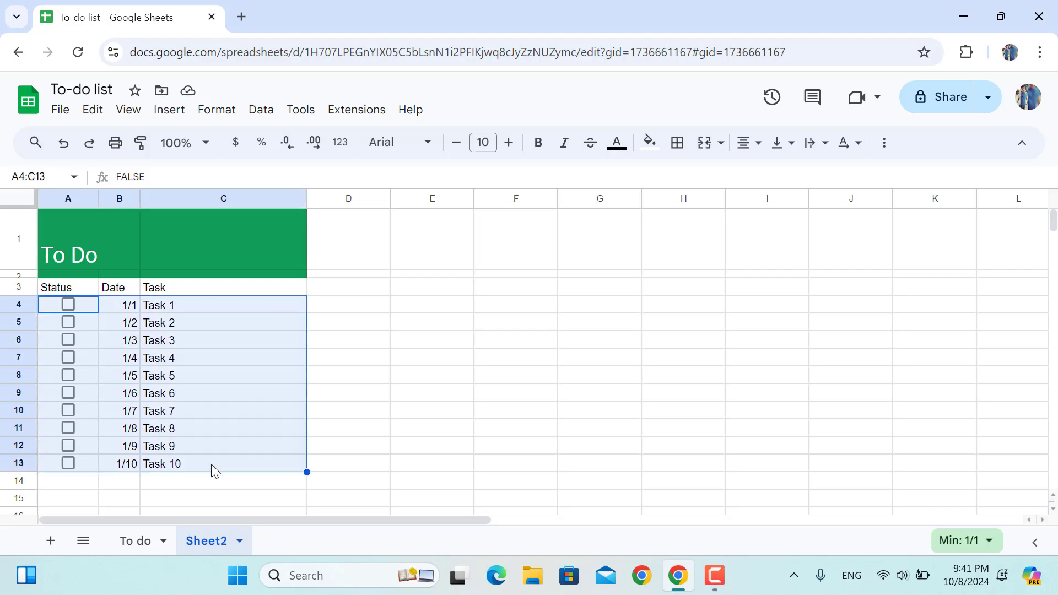
{"action": "left_click", "coordinate": [215, 109]}
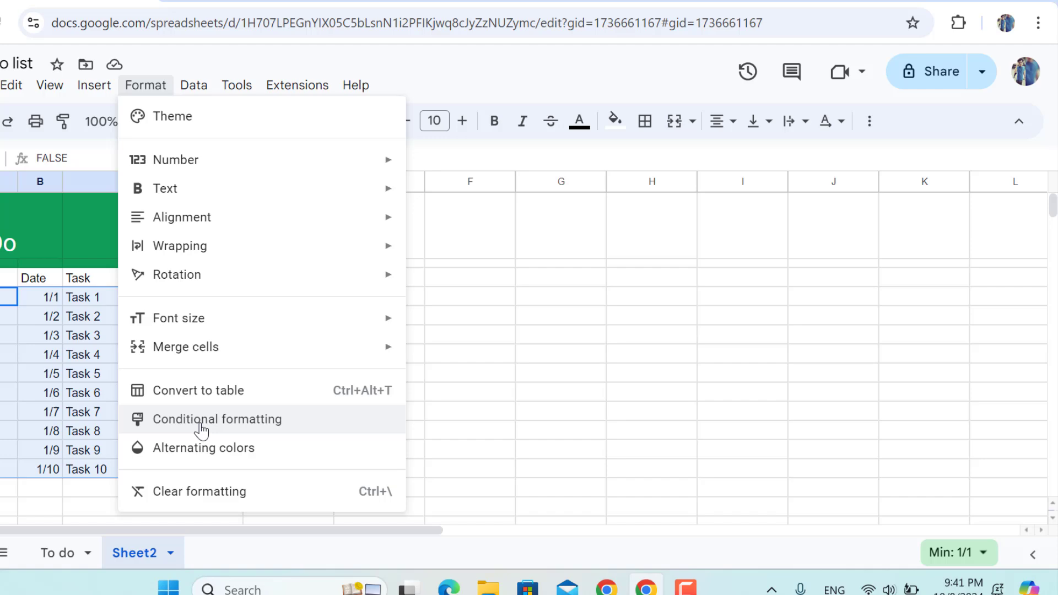
{"action": "left_click", "coordinate": [267, 420]}
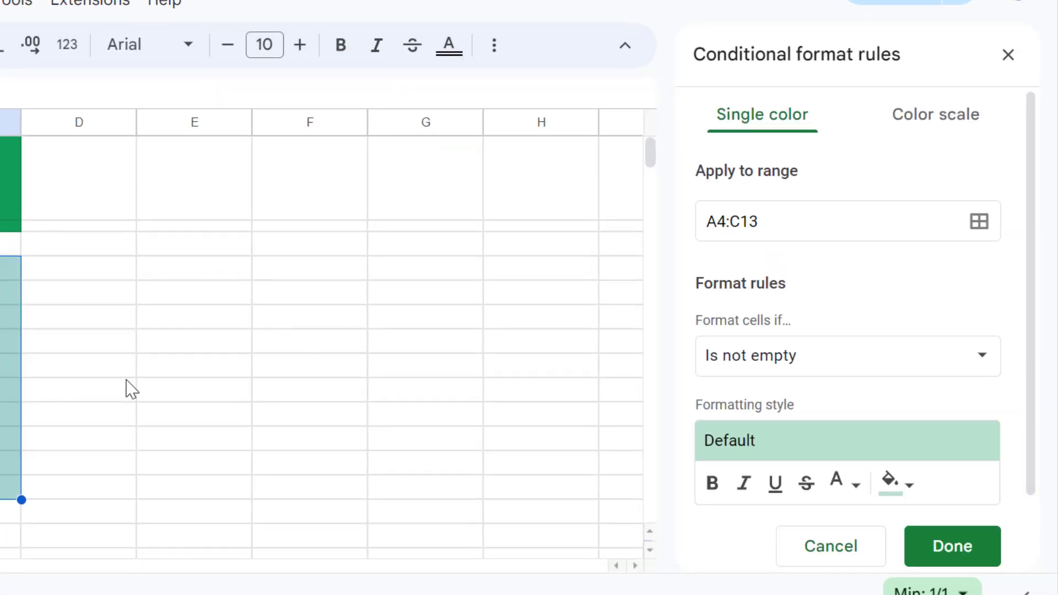
{"action": "left_click", "coordinate": [792, 369]}
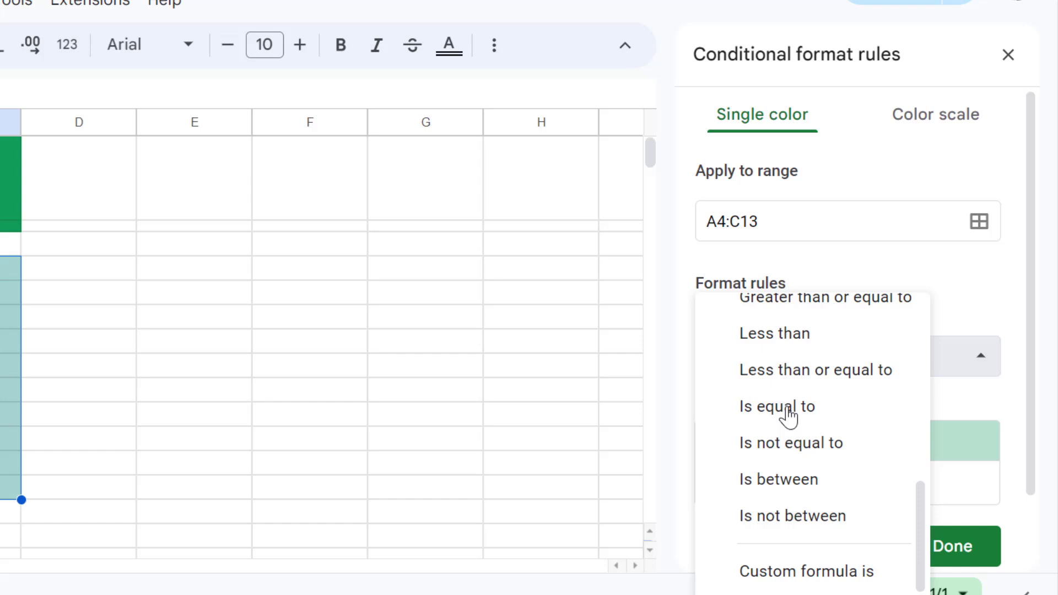
{"action": "left_click", "coordinate": [799, 579]}
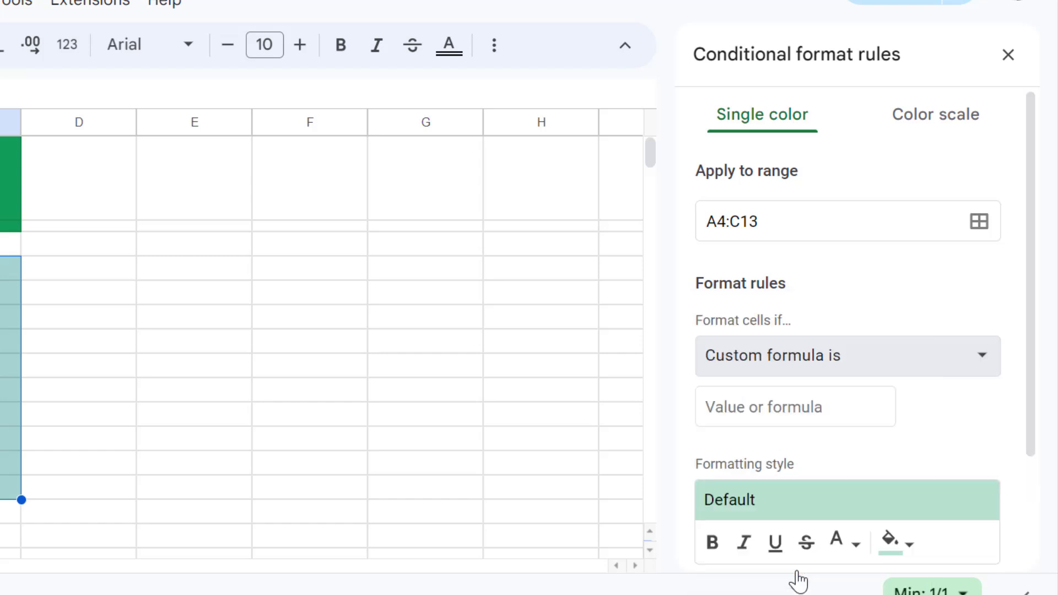
{"action": "left_click", "coordinate": [729, 415]}
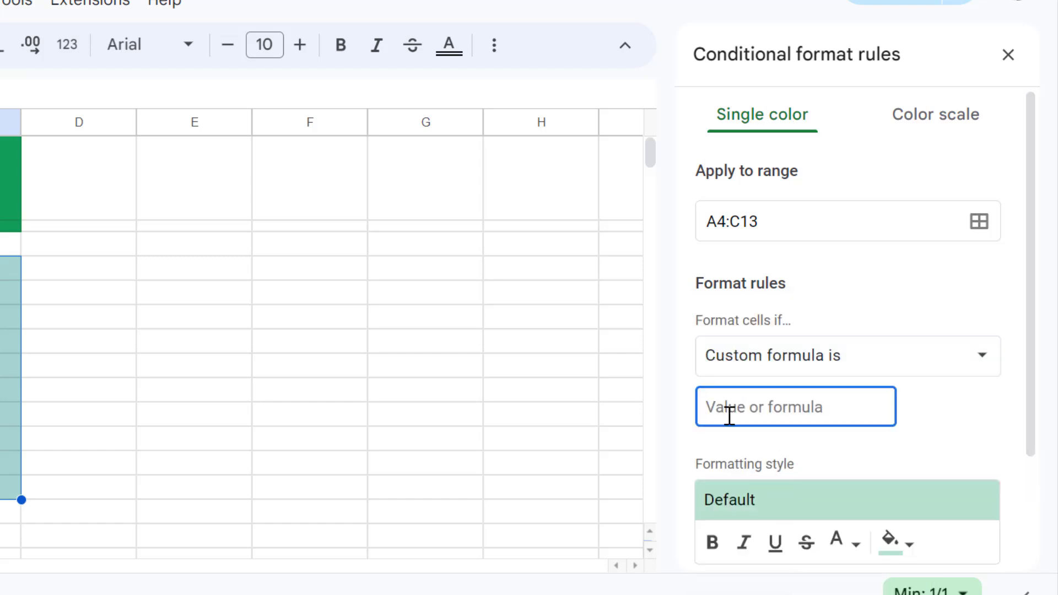
{"action": "type", "text": "="}
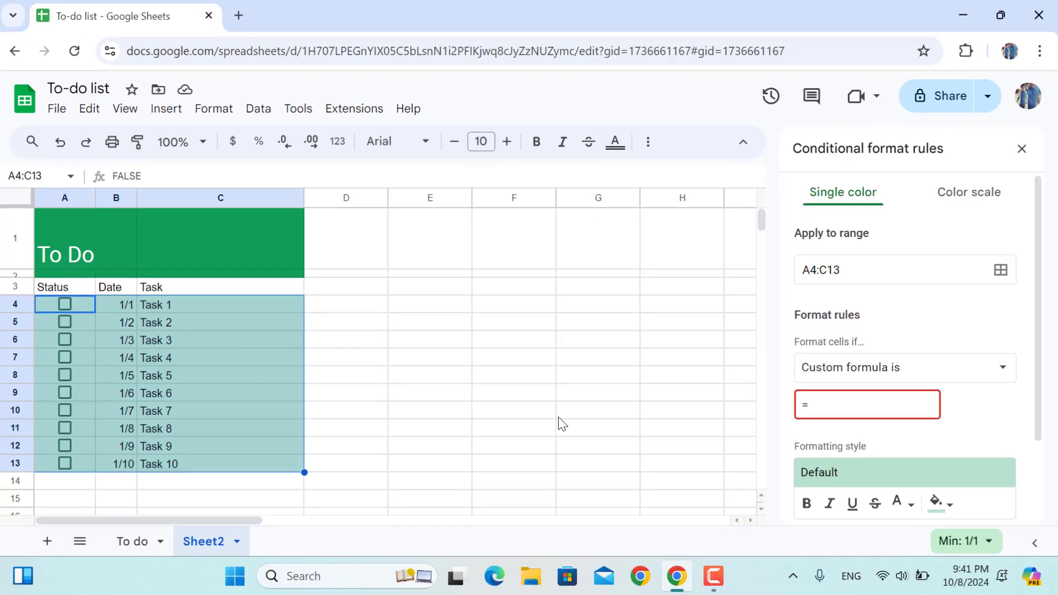
{"action": "left_click", "coordinate": [80, 313]}
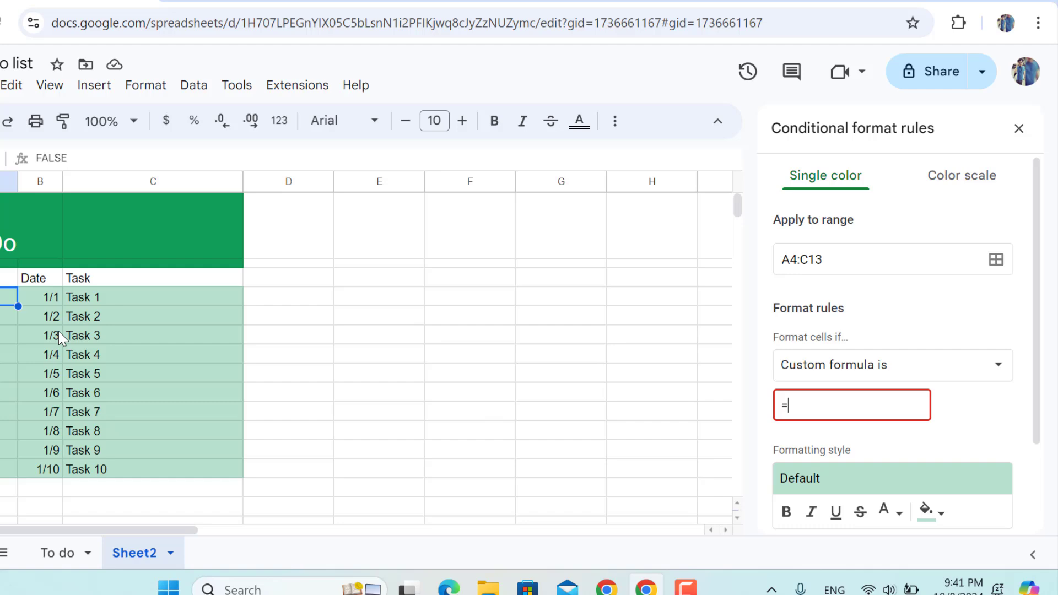
{"action": "type", "text": "$"}
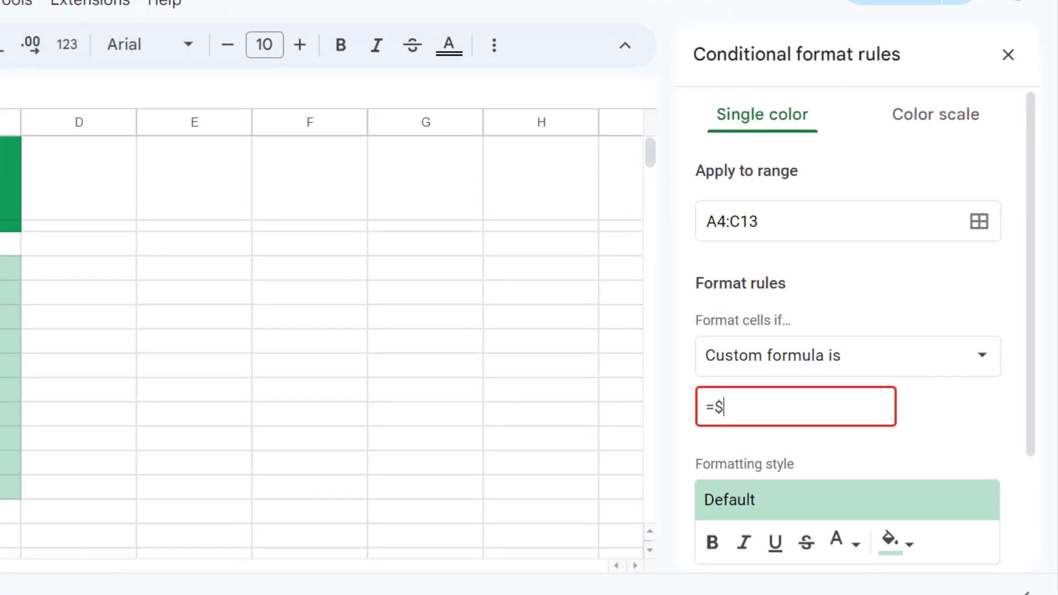
{"action": "type", "text": "A4"}
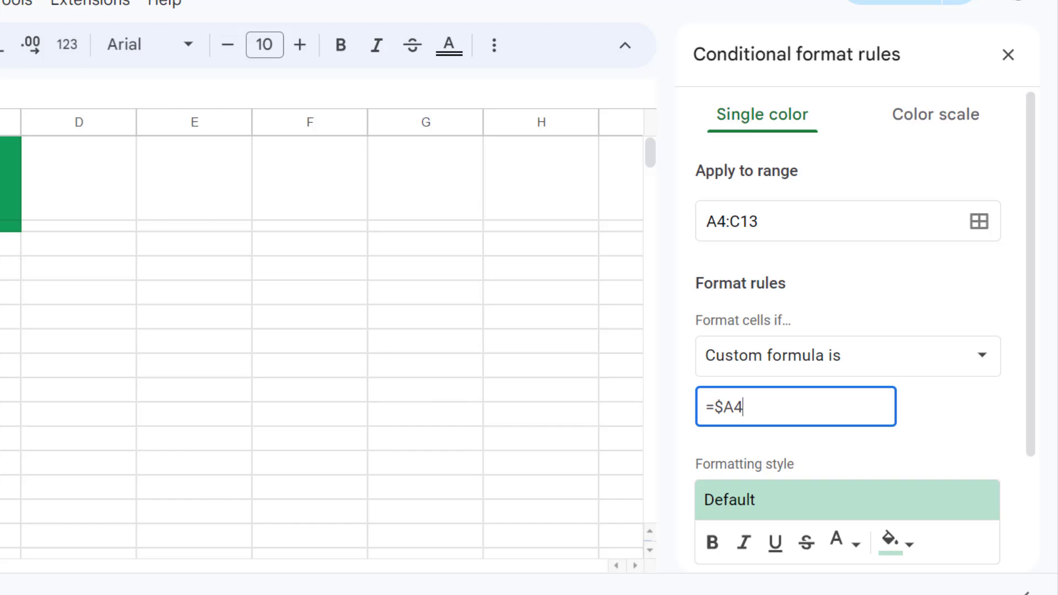
{"action": "type", "text": "=TRUE"}
Make the rule's text grey with strikethrough and save it
{"action": "scroll", "coordinate": [845, 469], "scroll_direction": "down", "scroll_amount": 1}
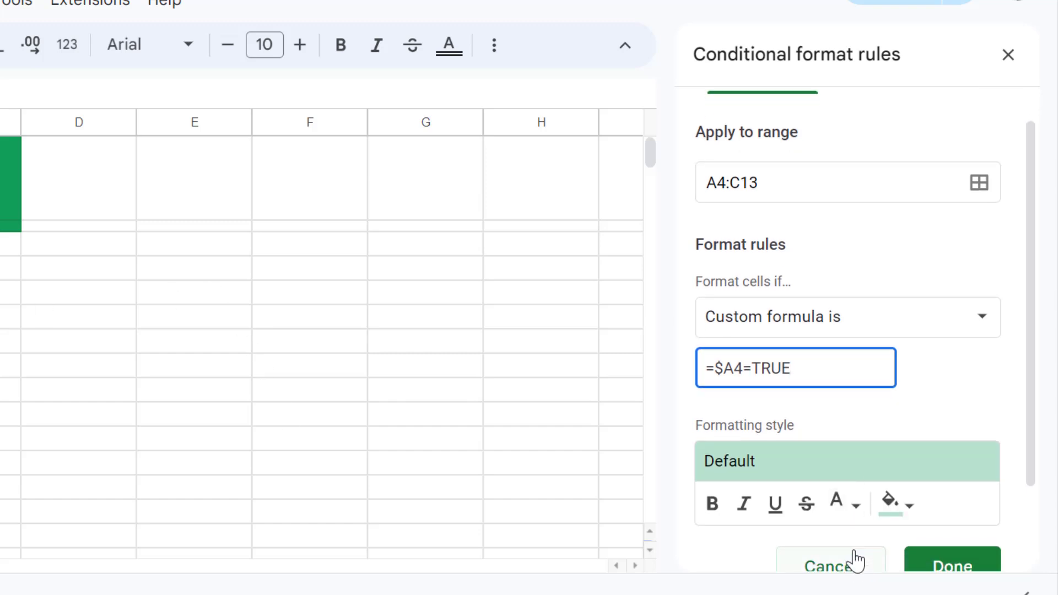
{"action": "left_click", "coordinate": [855, 516]}
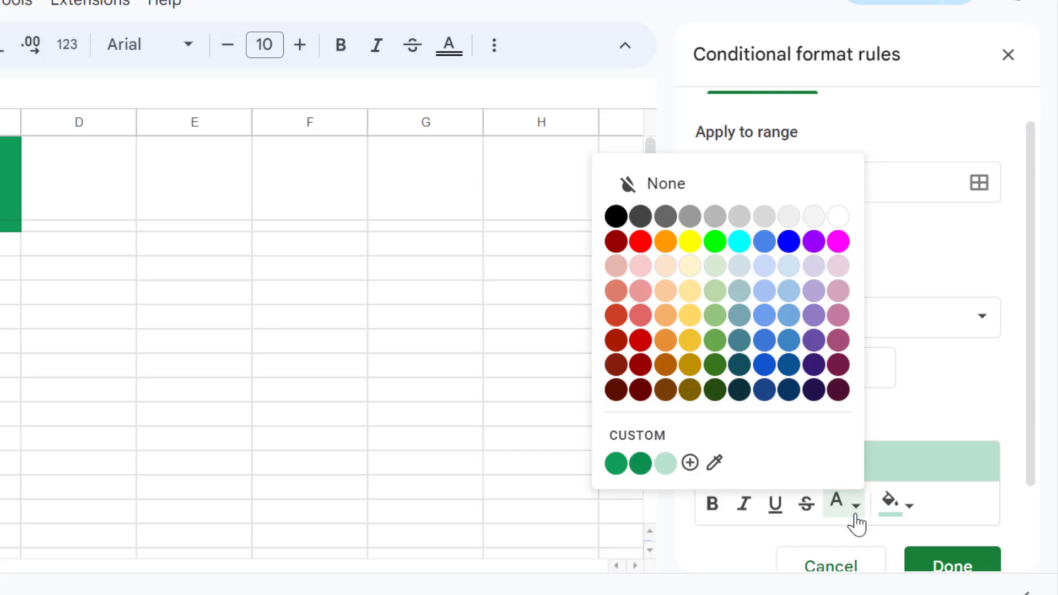
{"action": "left_click", "coordinate": [689, 218]}
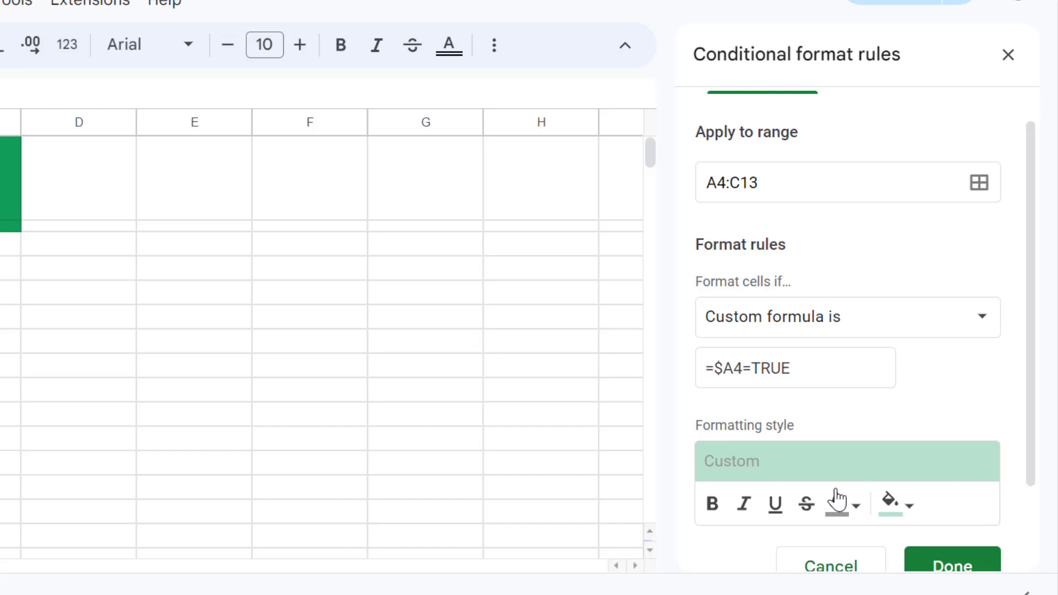
{"action": "left_click", "coordinate": [806, 503]}
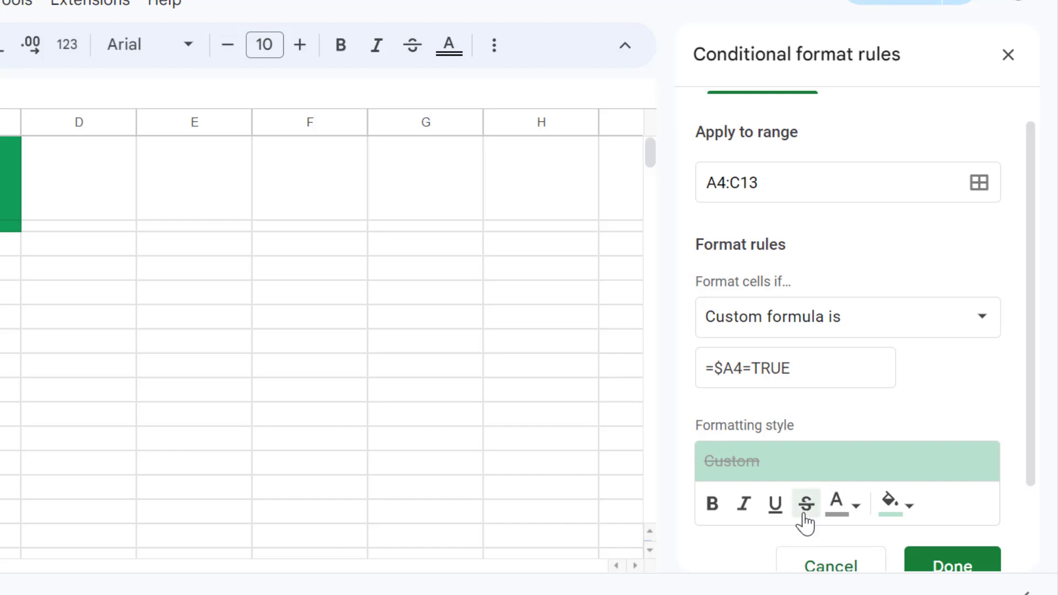
{"action": "scroll", "coordinate": [799, 437], "scroll_direction": "down", "scroll_amount": 2}
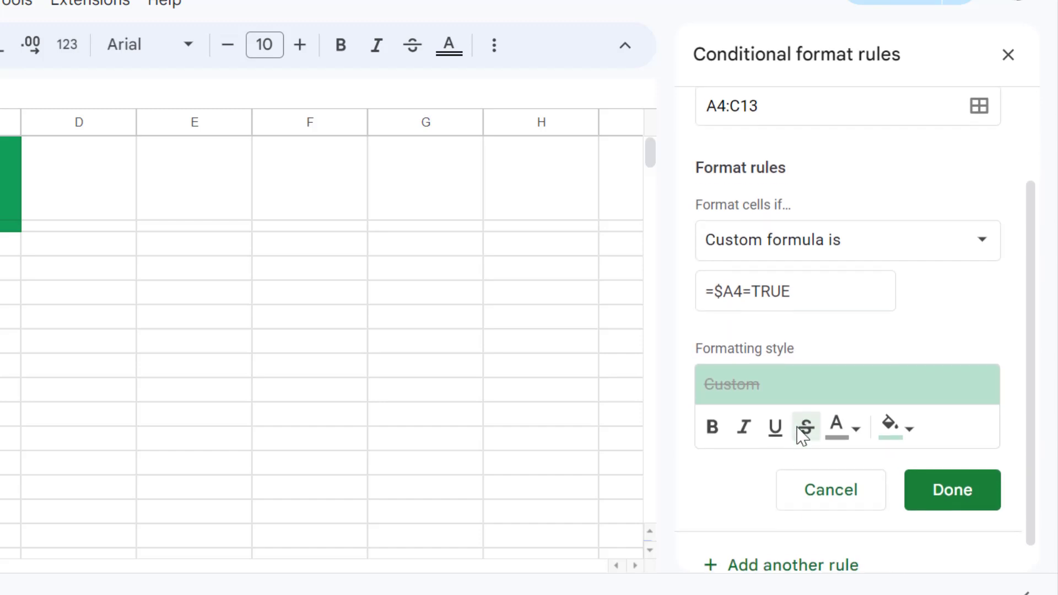
{"action": "left_click", "coordinate": [951, 487]}
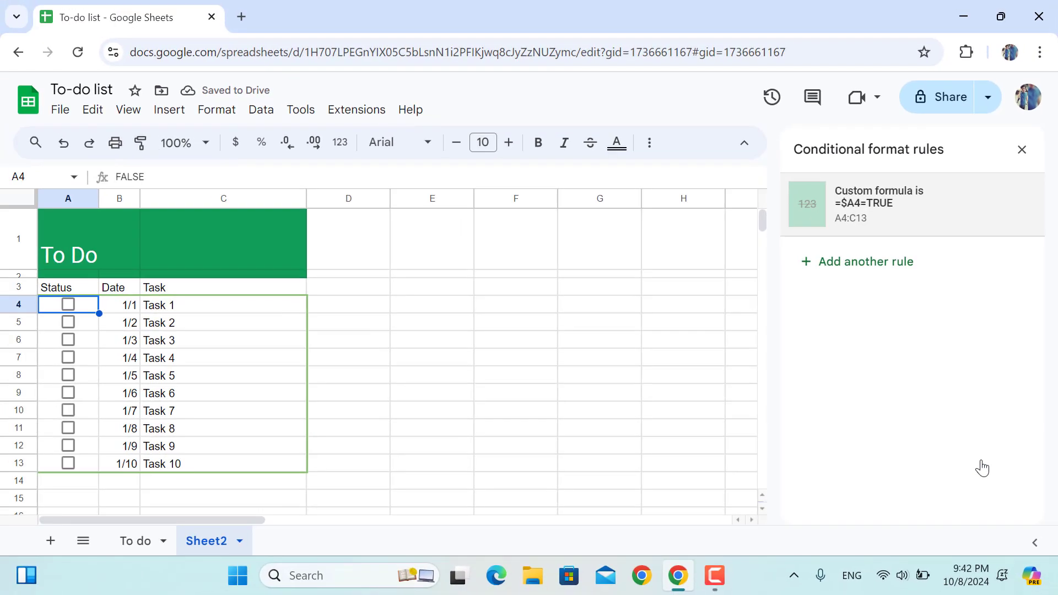
Tick the Status checkboxes for Task 1, Task 2 and Task 3 in A4:A6
{"action": "left_click", "coordinate": [202, 311]}
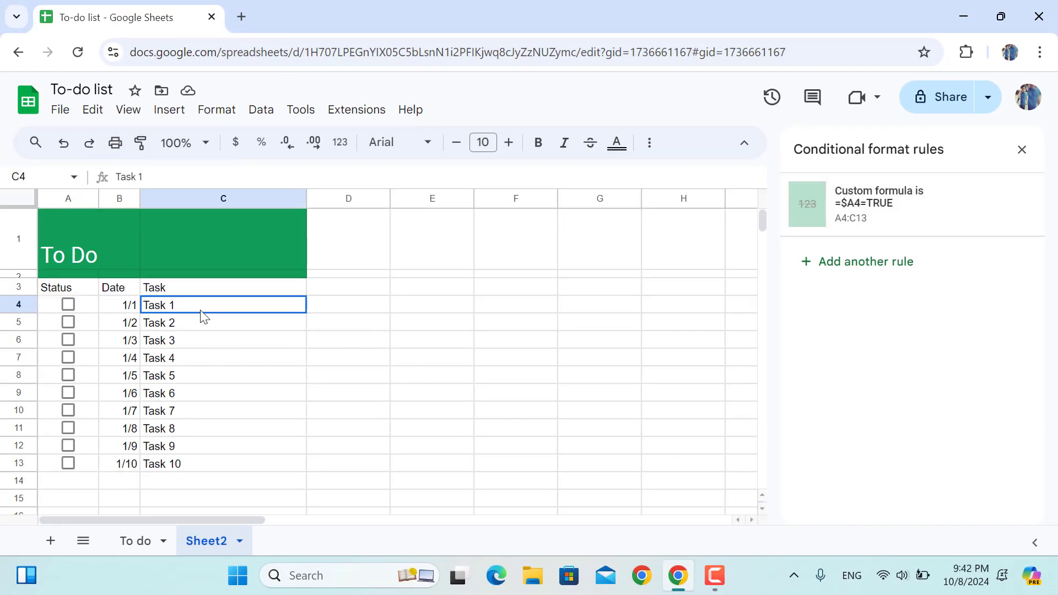
{"action": "left_click", "coordinate": [67, 306]}
{"action": "left_click", "coordinate": [83, 326]}
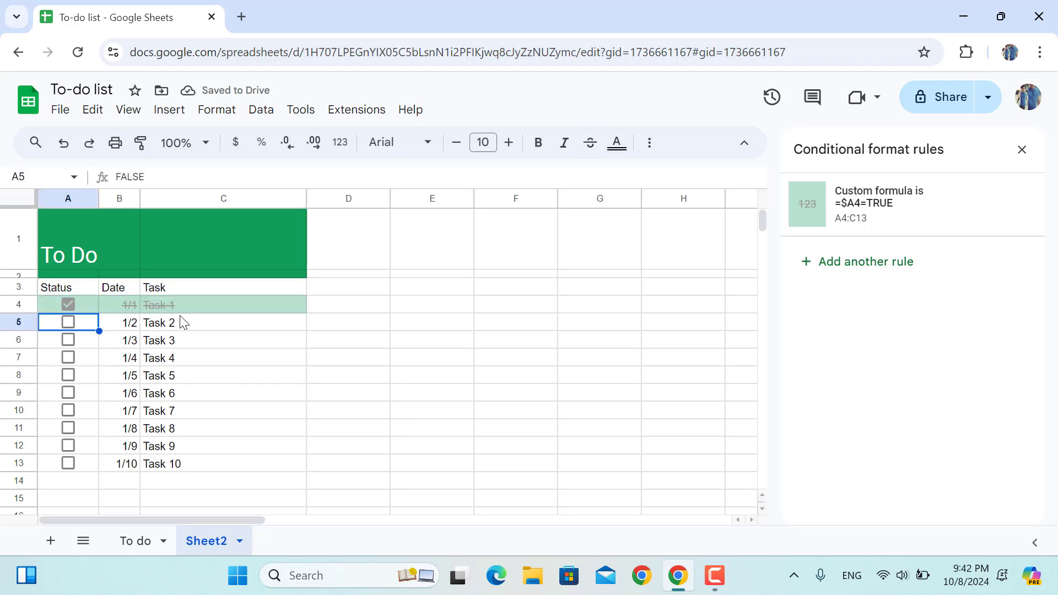
{"action": "left_click", "coordinate": [67, 323]}
{"action": "left_click", "coordinate": [67, 338]}
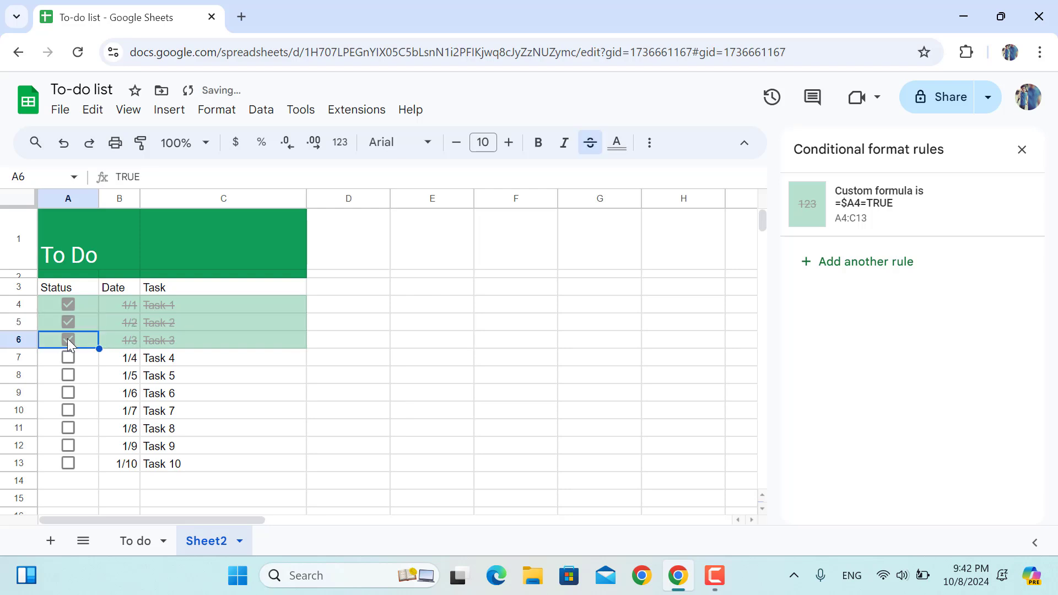
Set the fill color of the =$A4=TRUE completed-task rule to None
{"action": "left_click", "coordinate": [882, 224]}
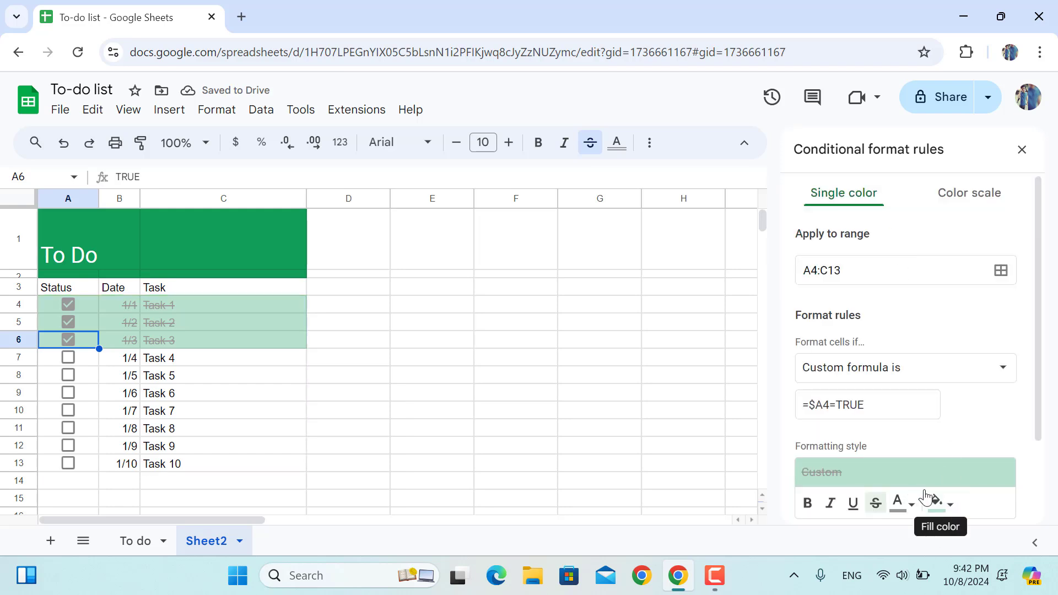
{"action": "left_click", "coordinate": [941, 503]}
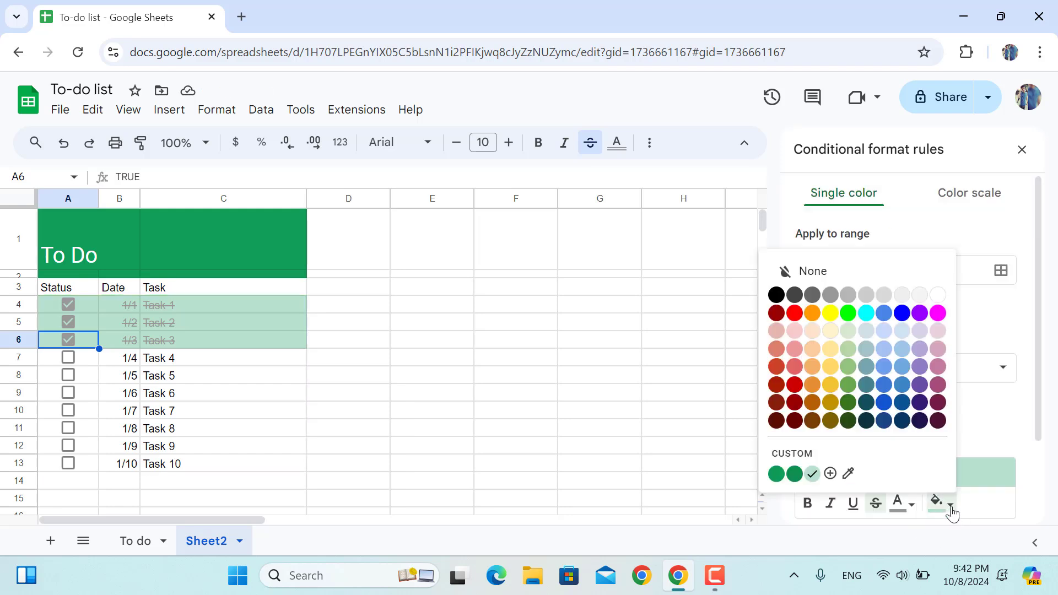
{"action": "left_click", "coordinate": [819, 276]}
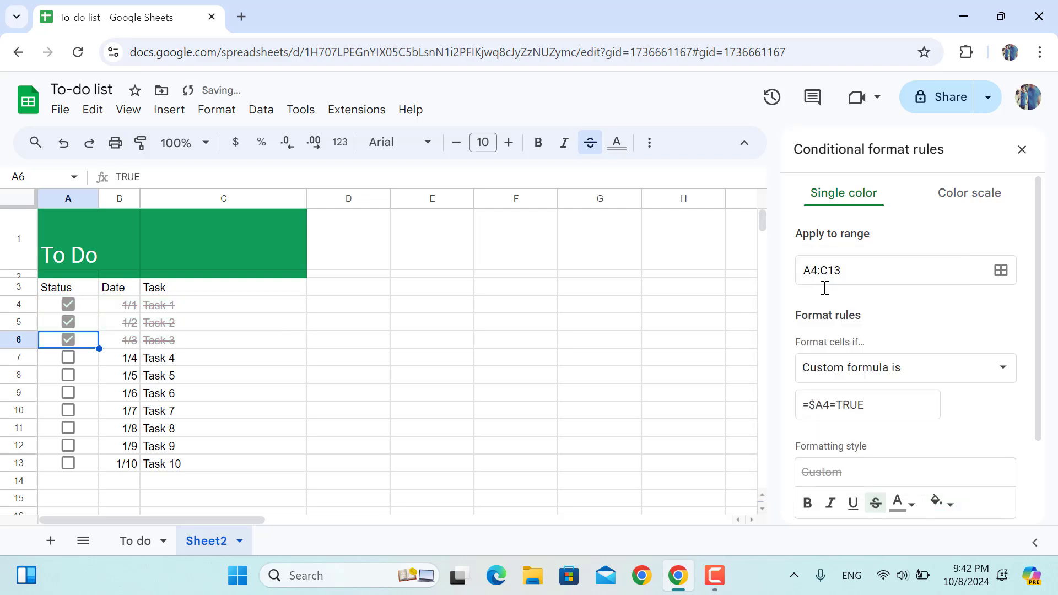
Tick the checkboxes for Task 4 and Task 5 to mark them done
{"action": "left_click", "coordinate": [252, 361]}
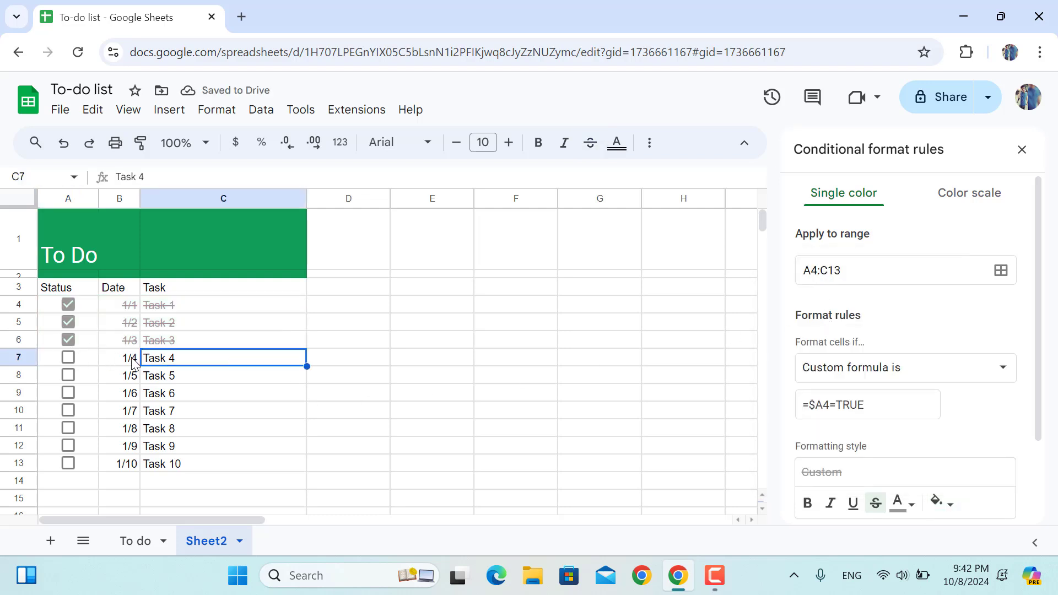
{"action": "left_click", "coordinate": [68, 357]}
{"action": "left_click", "coordinate": [67, 375]}
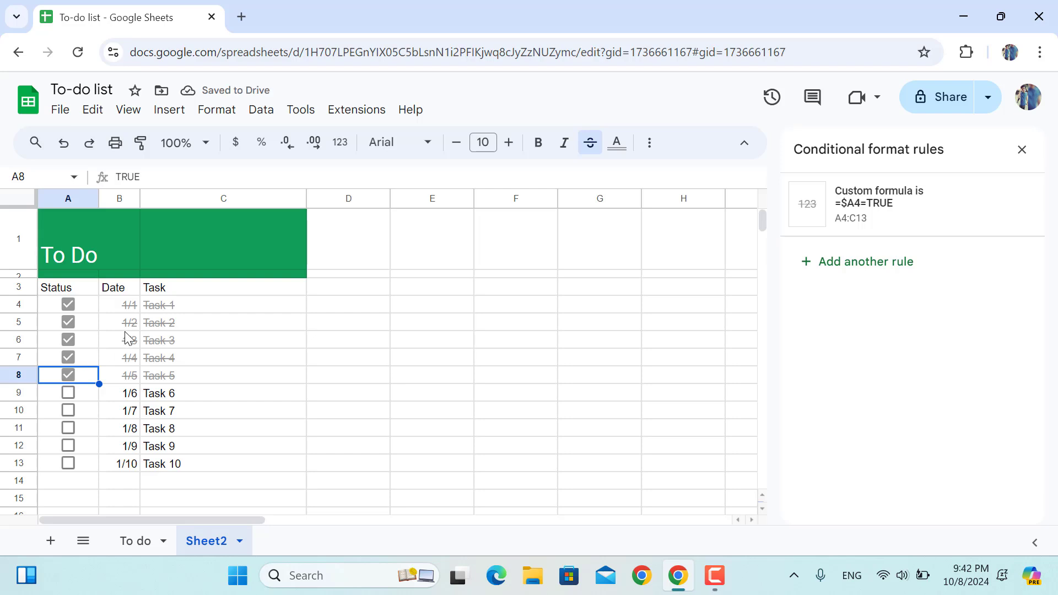
On the To do sheet, tick the sorting task, and tick then untick the first task
{"action": "left_click", "coordinate": [132, 540]}
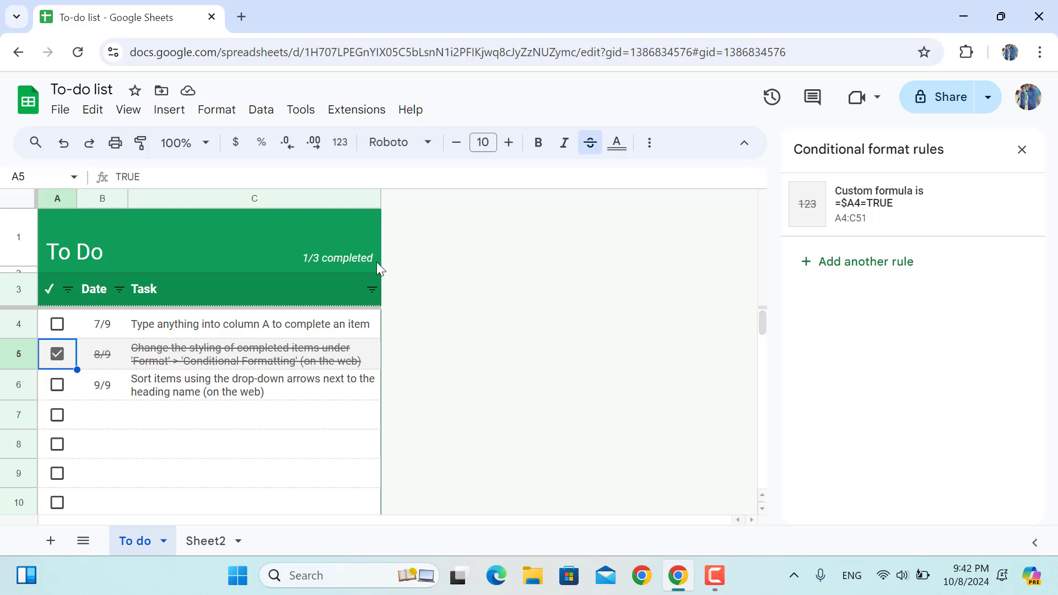
{"action": "left_click", "coordinate": [349, 257]}
{"action": "left_click", "coordinate": [223, 416]}
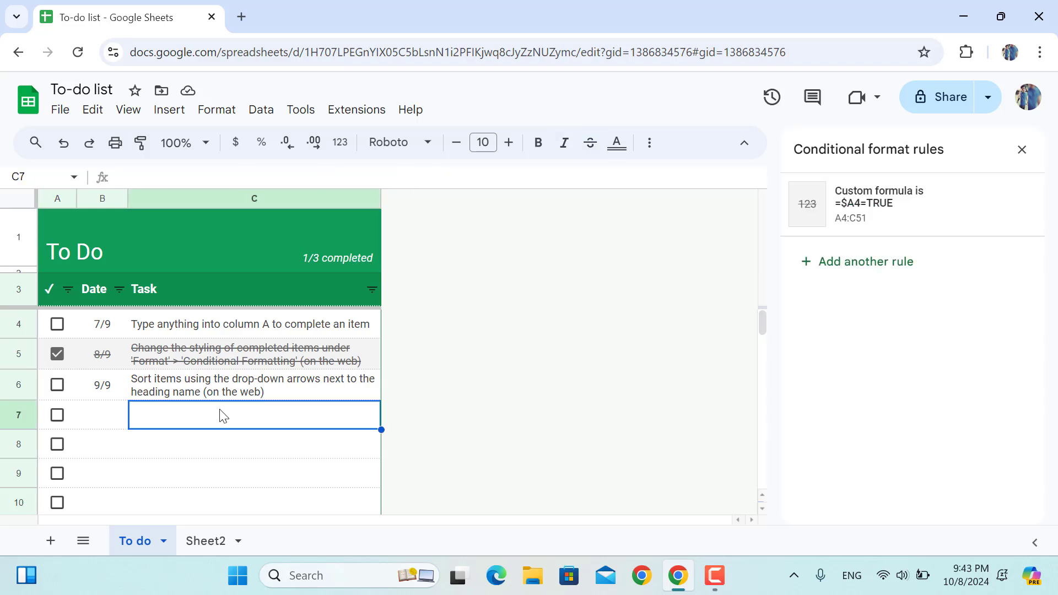
{"action": "left_click", "coordinate": [57, 384]}
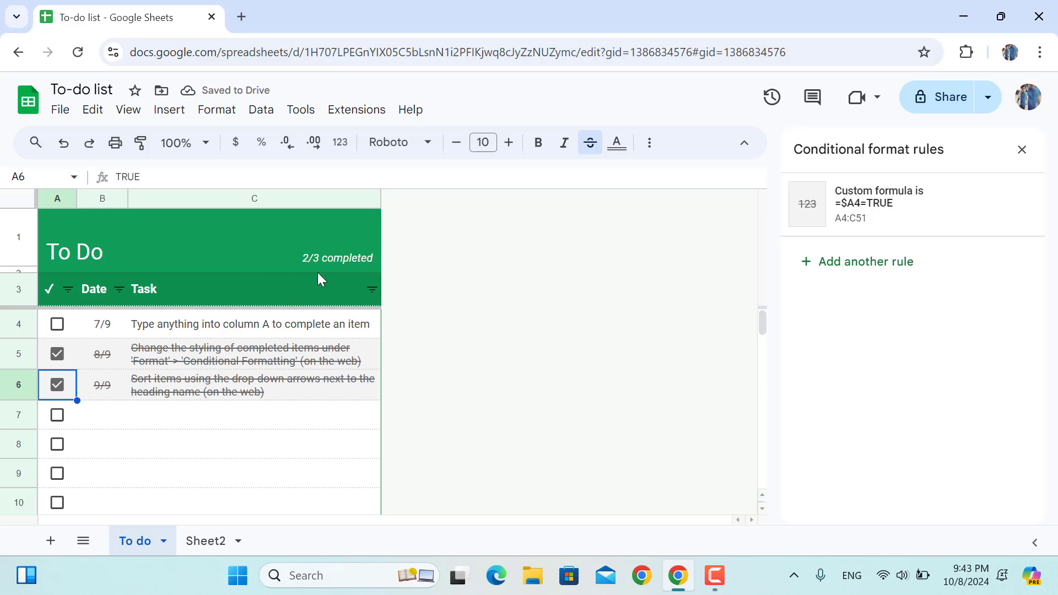
{"action": "left_click", "coordinate": [57, 325]}
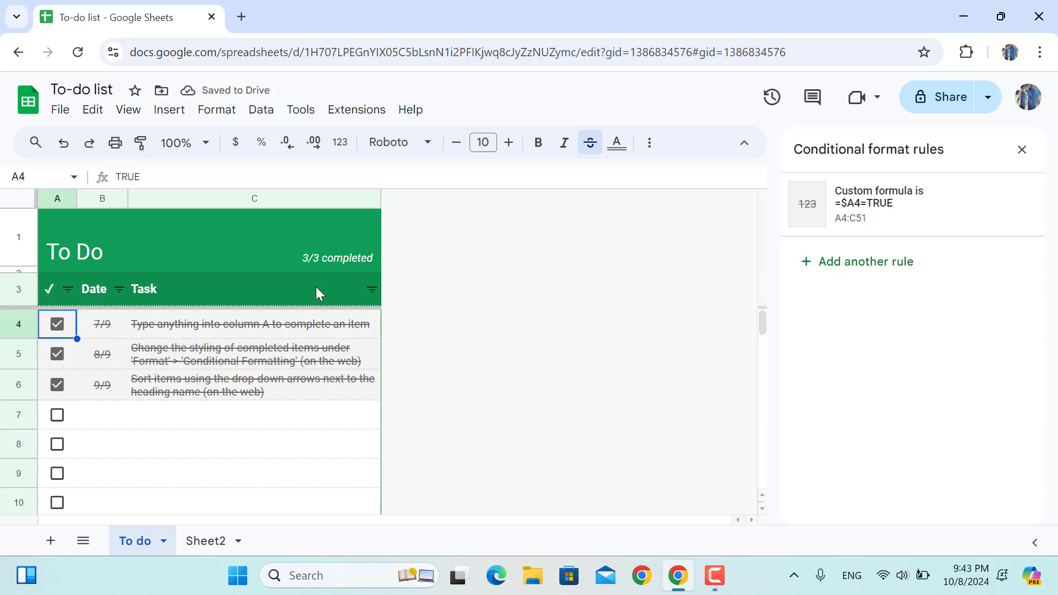
{"action": "left_click", "coordinate": [58, 326]}
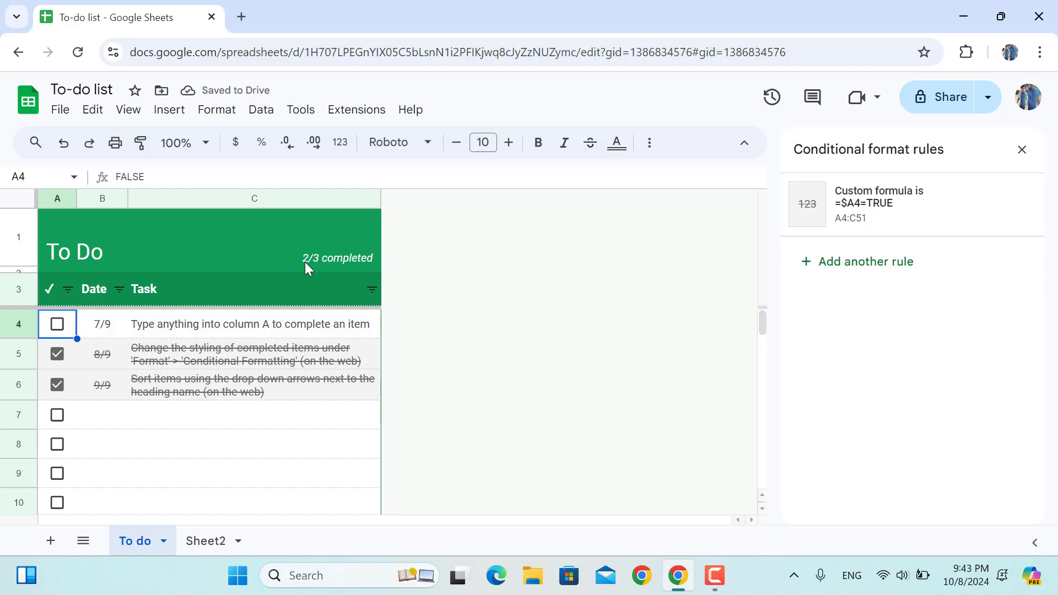
{"action": "left_click", "coordinate": [285, 324]}
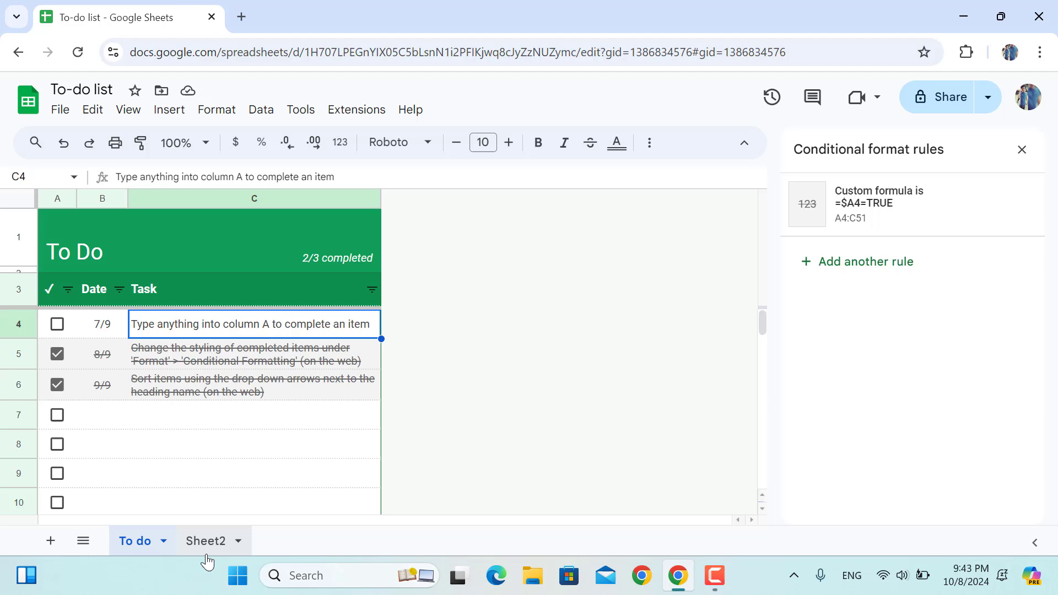
In Sheet2's C1, start the formula =CONCATENATE(countif(A4:A13,TRUE)," / "
{"action": "left_click", "coordinate": [205, 541]}
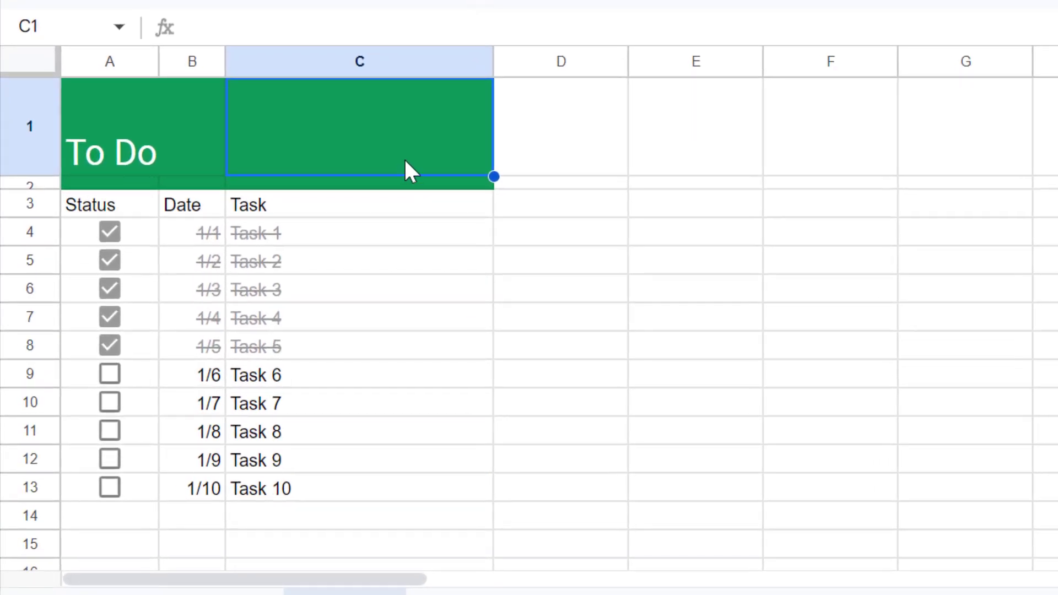
{"action": "type", "text": "=conca"}
{"action": "left_click", "coordinate": [370, 194]}
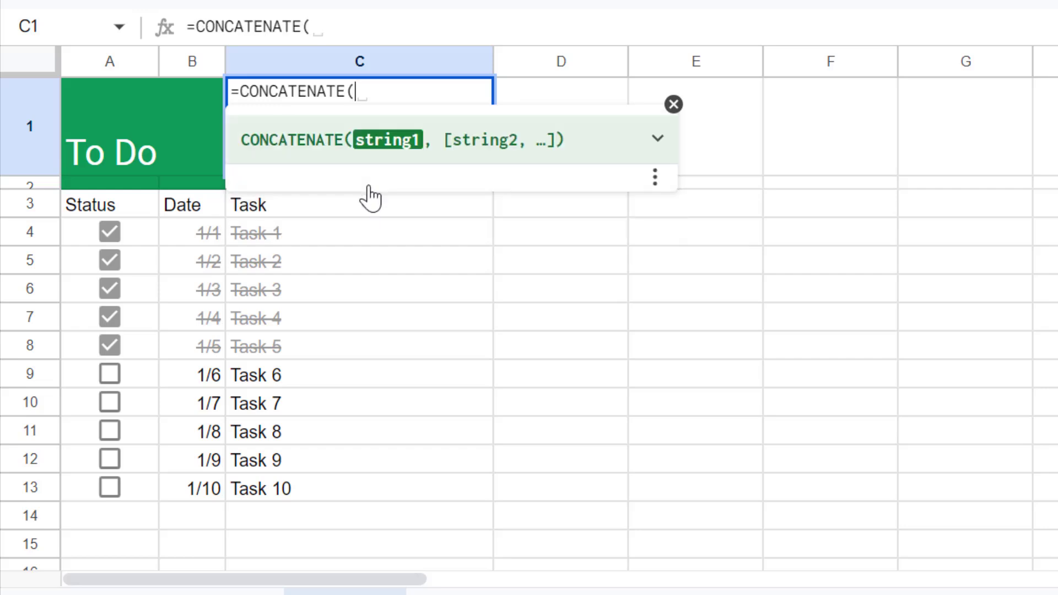
{"action": "type", "text": "counti"}
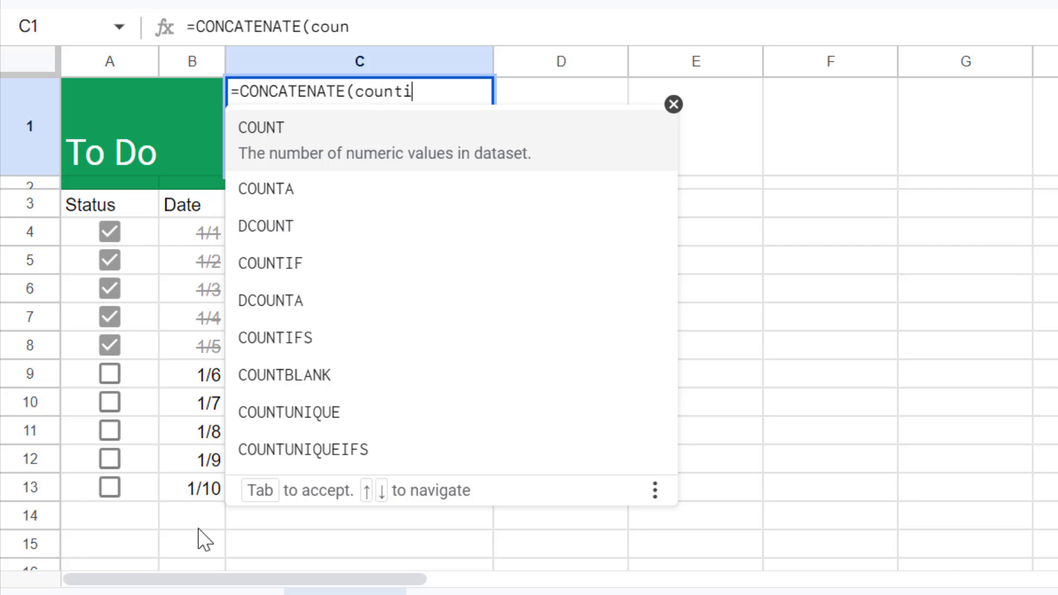
{"action": "type", "text": "f("}
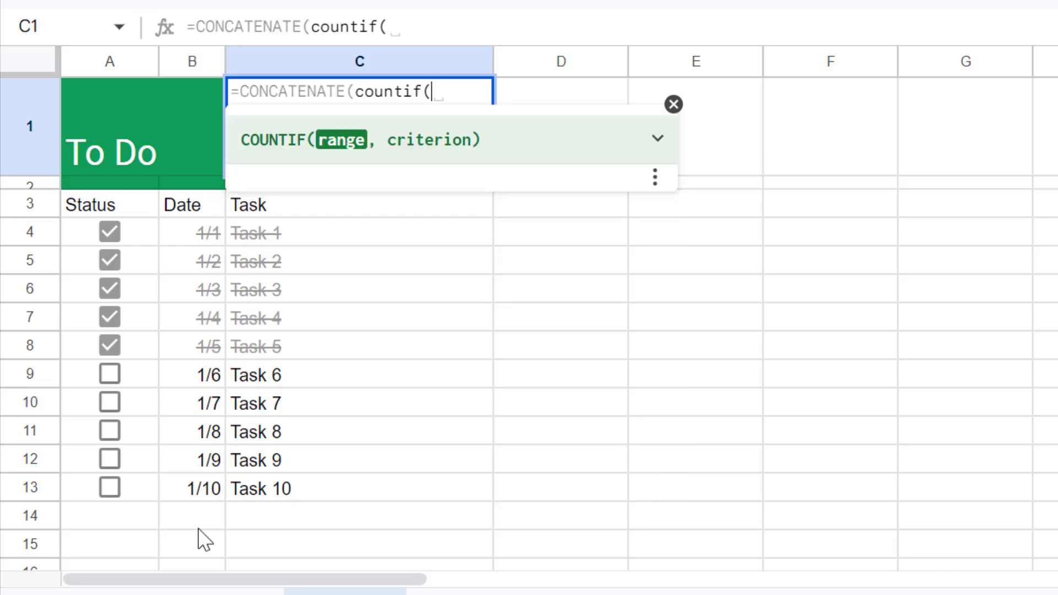
{"action": "left_click_drag", "start_coordinate": [142, 233], "coordinate": [130, 496]}
{"action": "left_click", "coordinate": [464, 27]}
{"action": "type", "text": ","}
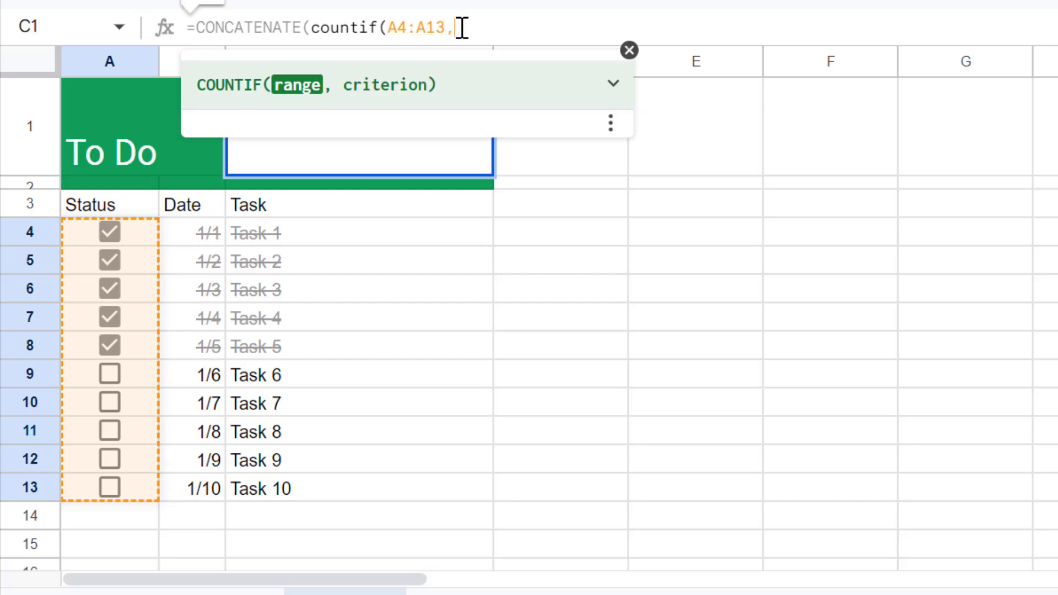
{"action": "type", "text": "TRUE"}
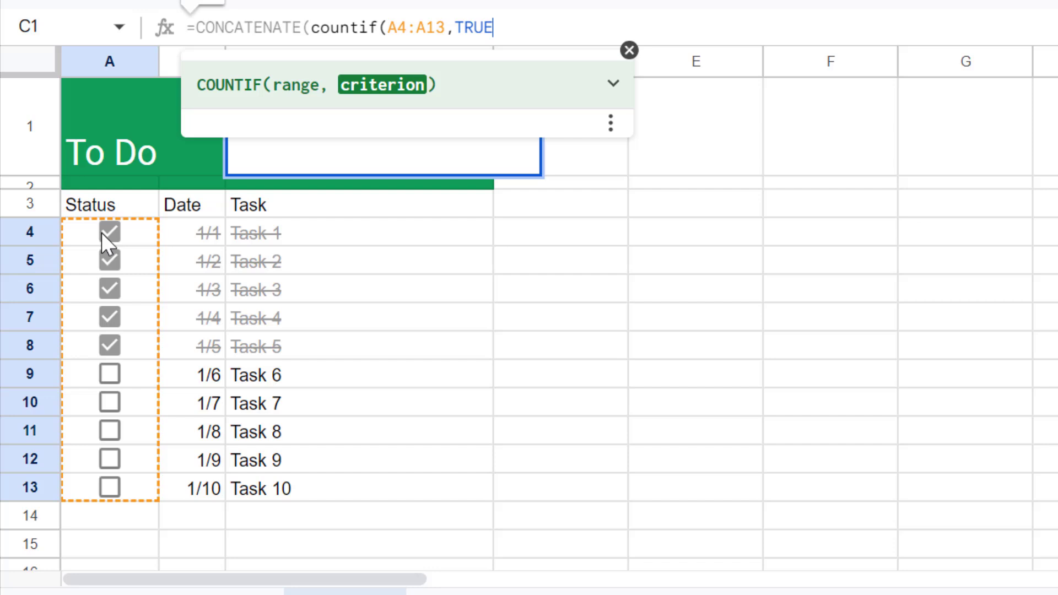
{"action": "type", "text": ")"}
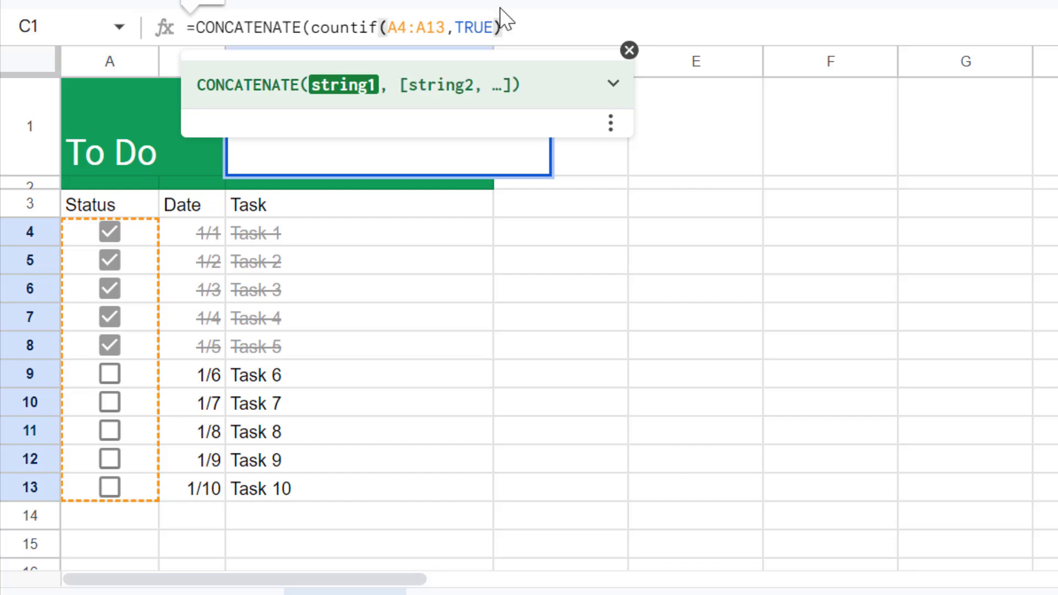
{"action": "type", "text": ","}
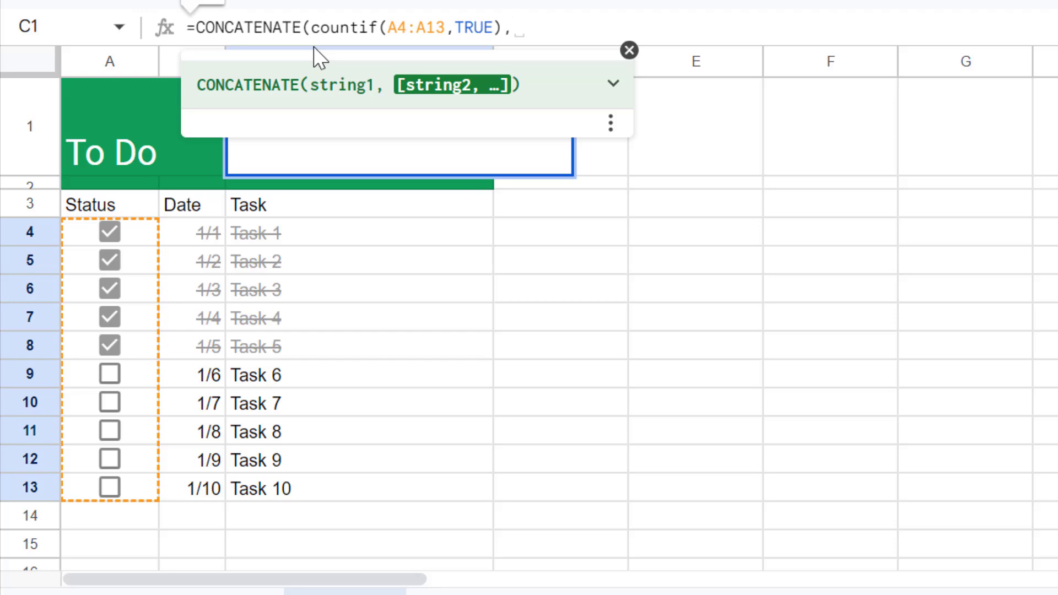
{"action": "type", "text": "\" /"}
{"action": "key", "text": "BackSpace"}
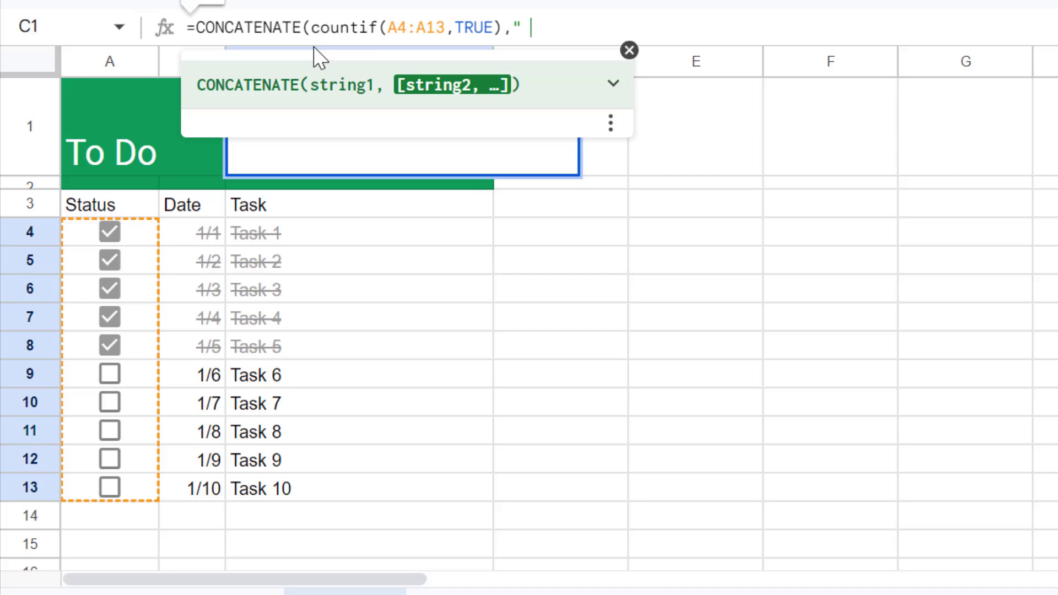
{"action": "type", "text": "/ "}
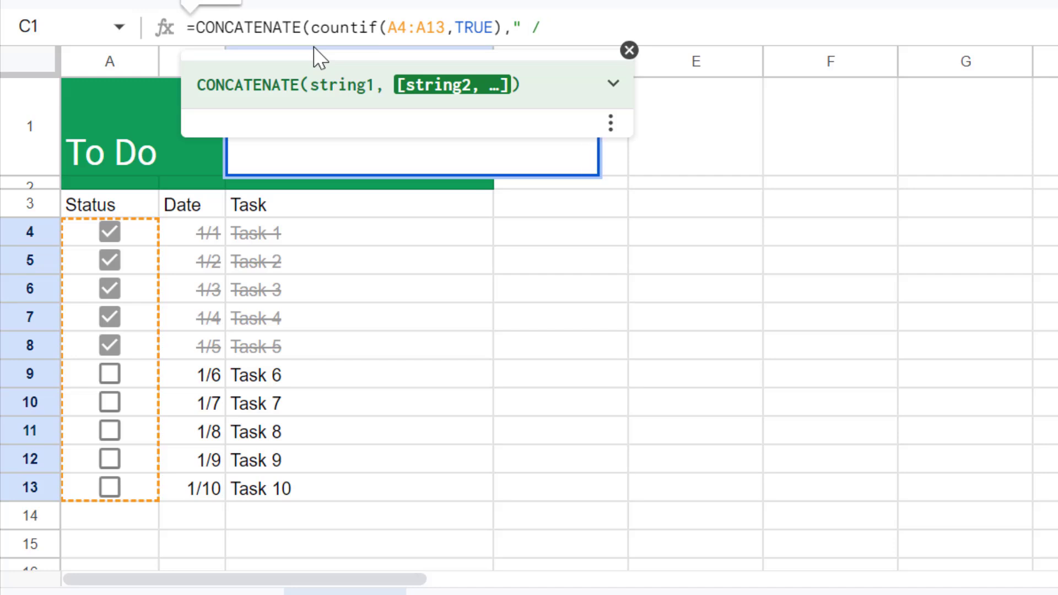
{"action": "type", "text": "\""}
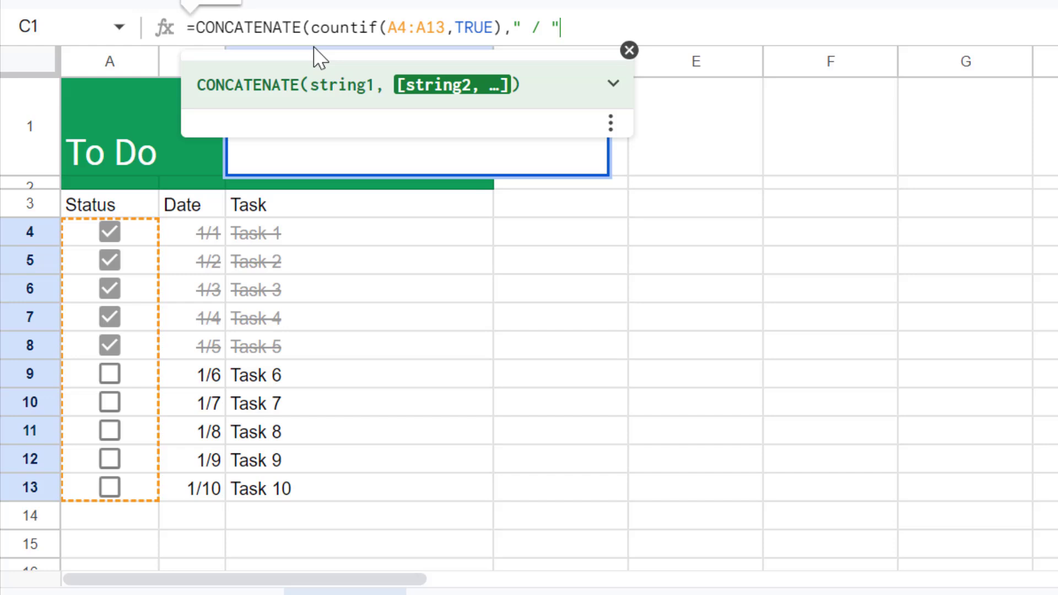
{"action": "type", "text": ","}
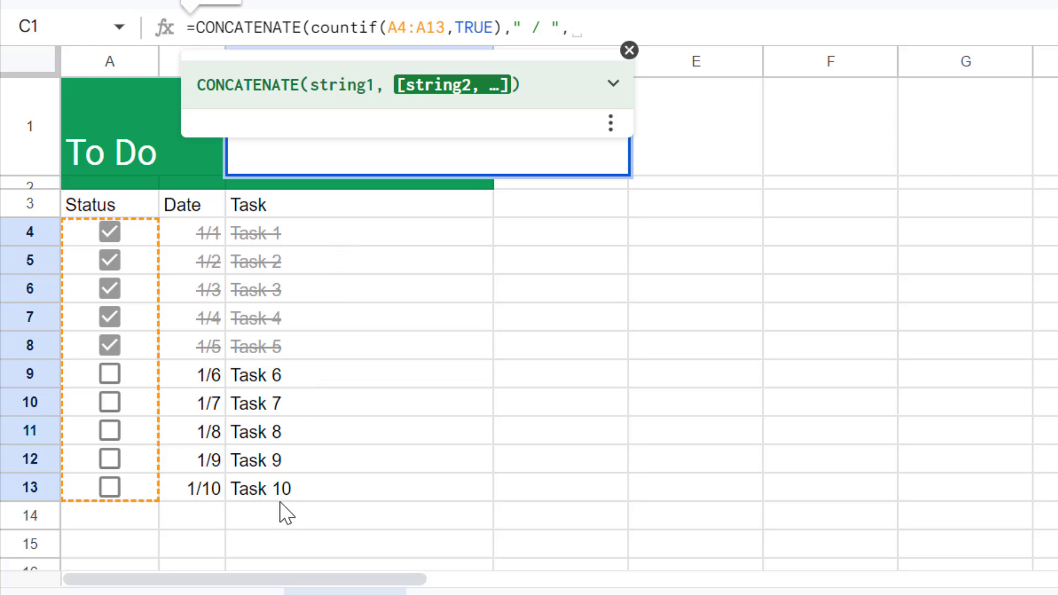
Finish C1 with counta(C4:C13)," completed") so it shows "5 / 10 completed"
{"action": "type", "text": "counta"}
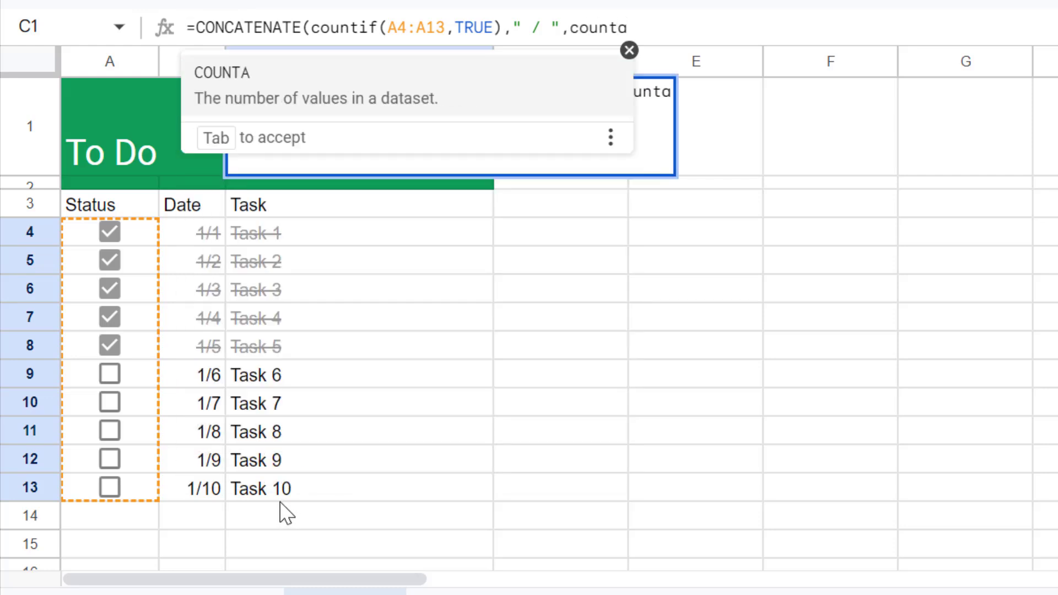
{"action": "type", "text": "("}
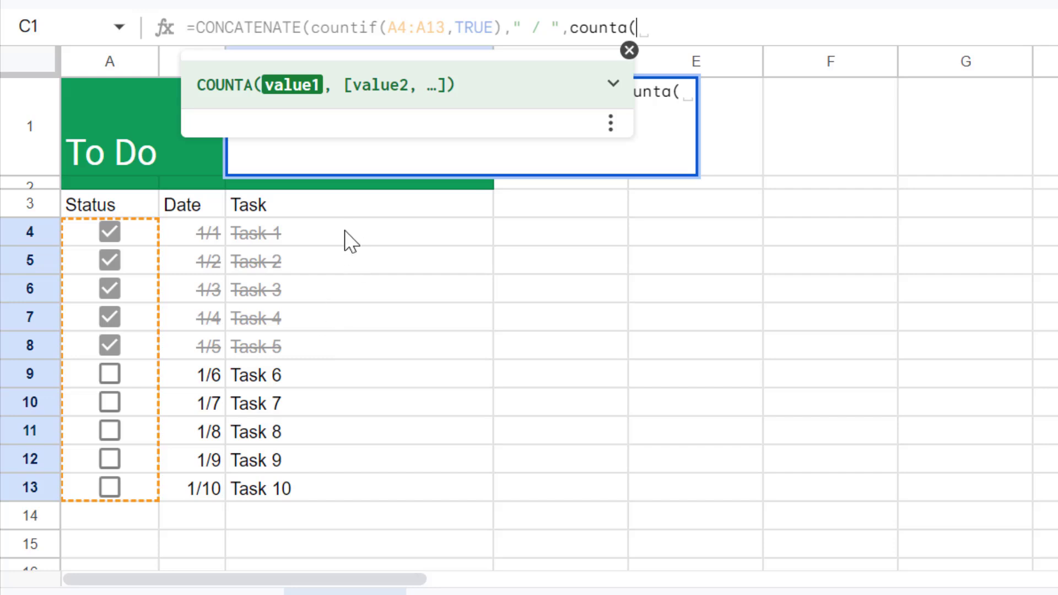
{"action": "left_click_drag", "start_coordinate": [351, 242], "coordinate": [335, 501]}
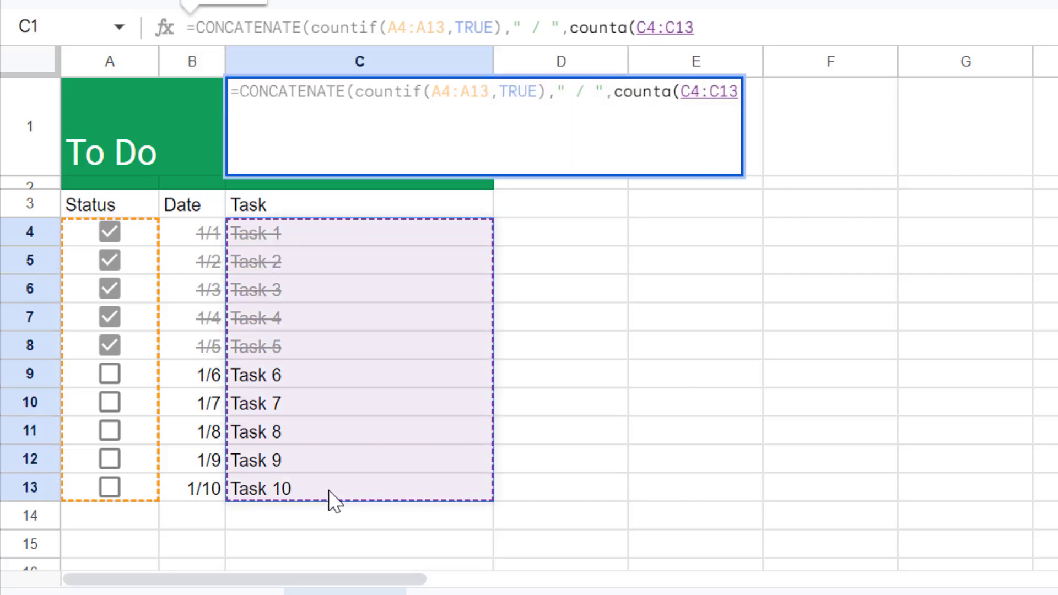
{"action": "type", "text": ")"}
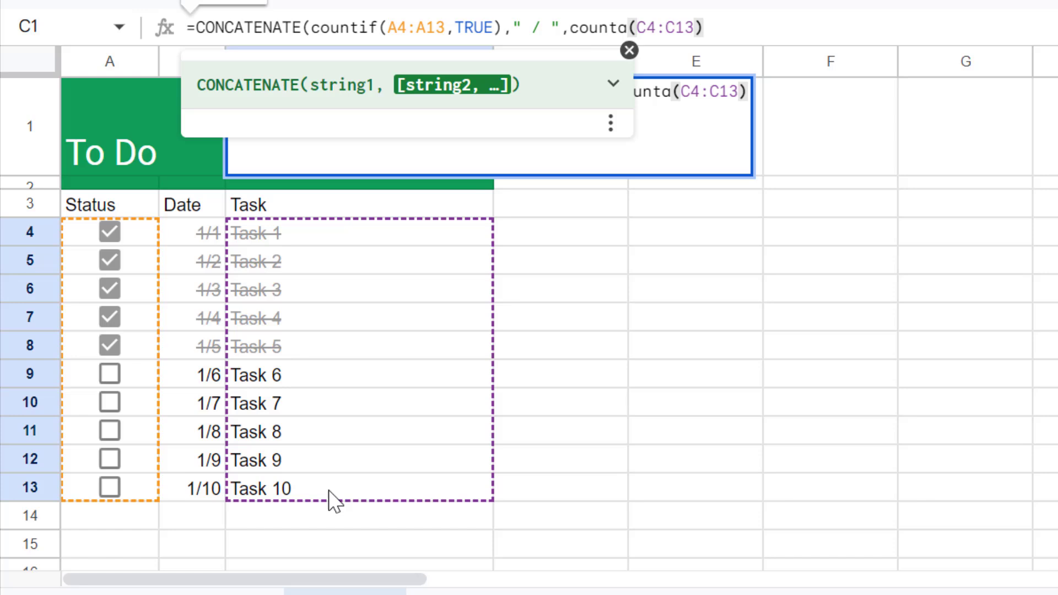
{"action": "type", "text": ","}
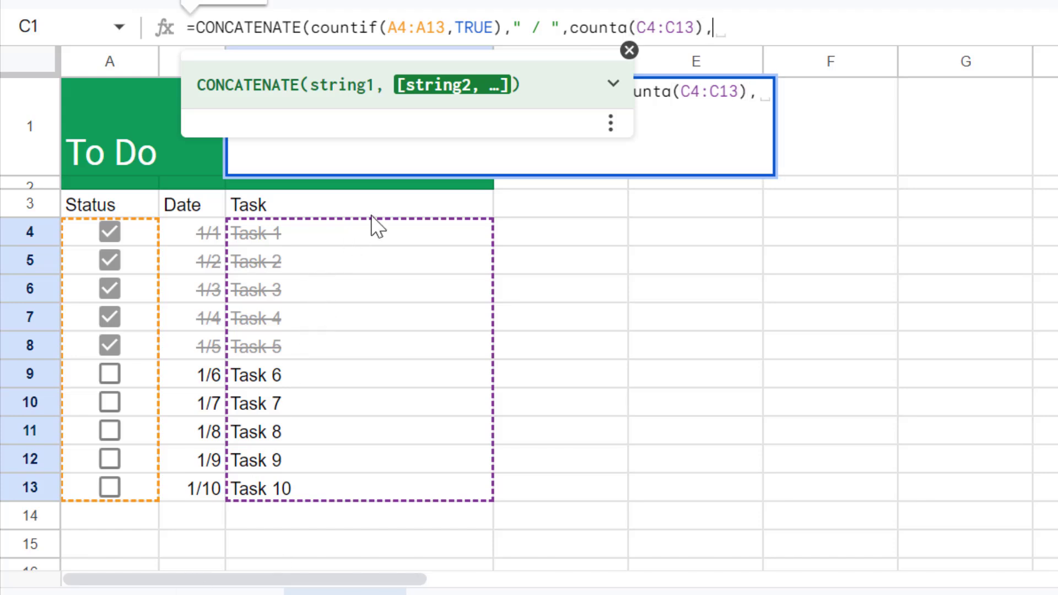
{"action": "key", "text": "BackSpace"}
{"action": "type", "text": "\""}
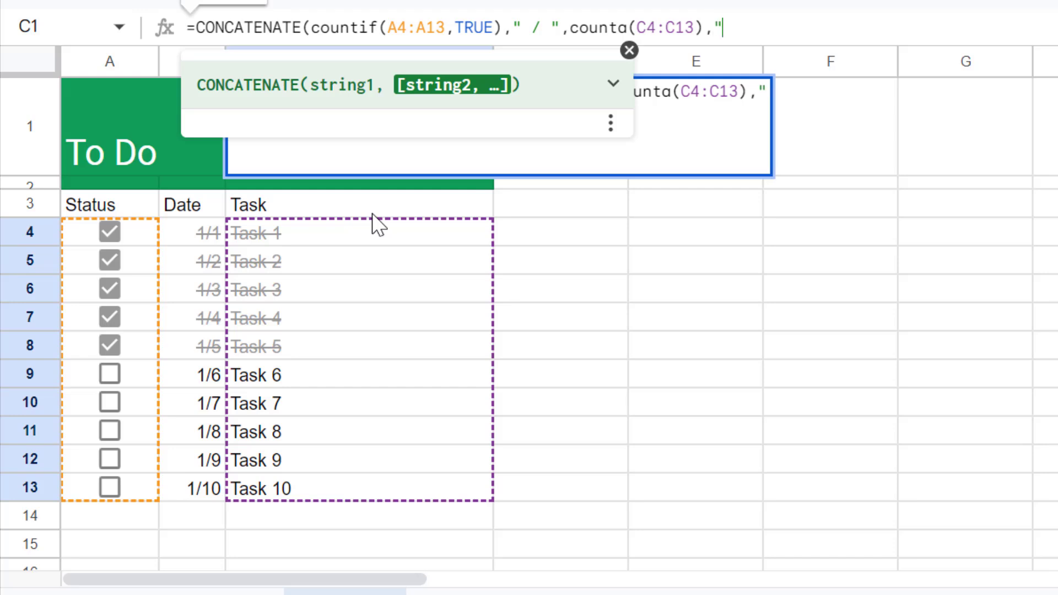
{"action": "type", "text": " c"}
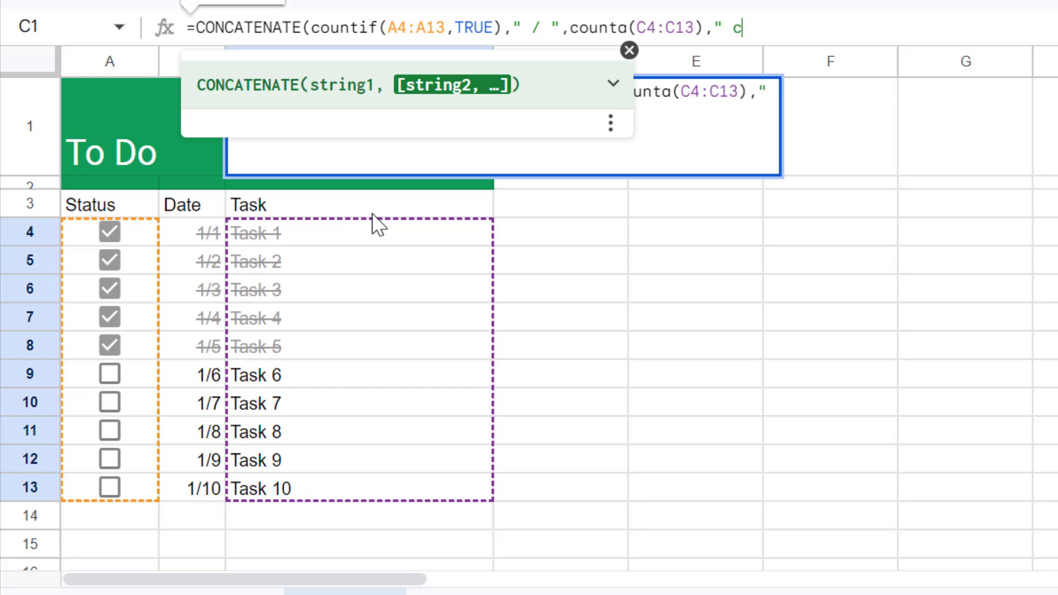
{"action": "type", "text": "ompleted"}
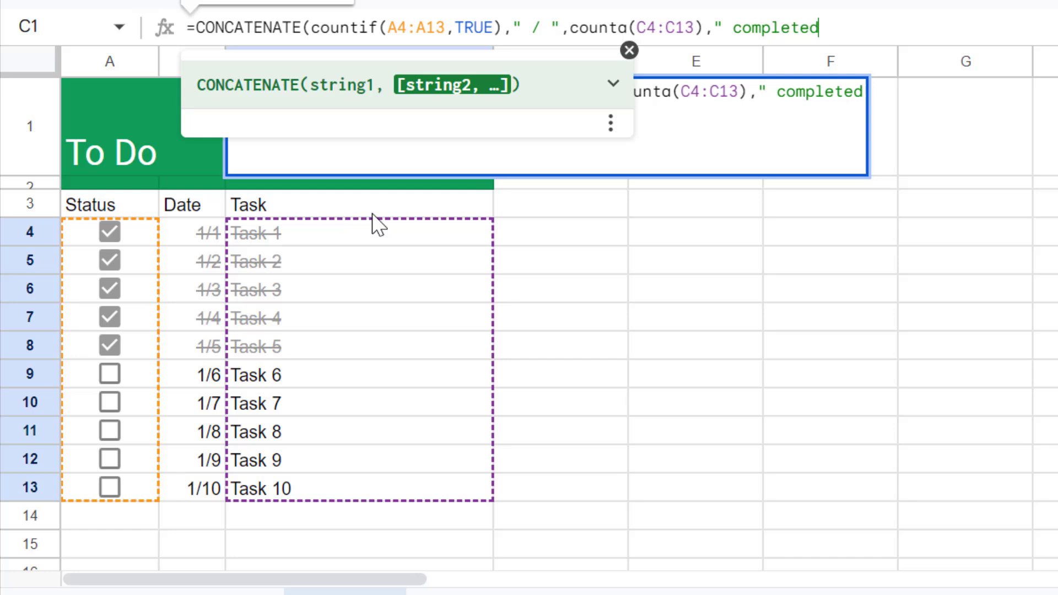
{"action": "type", "text": "\""}
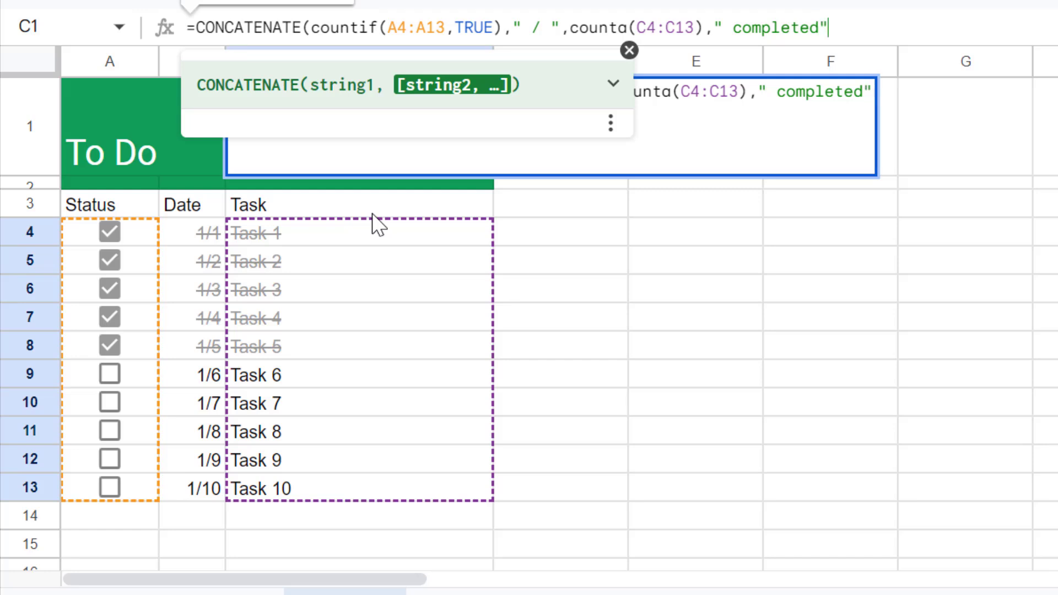
{"action": "key", "text": "Return"}
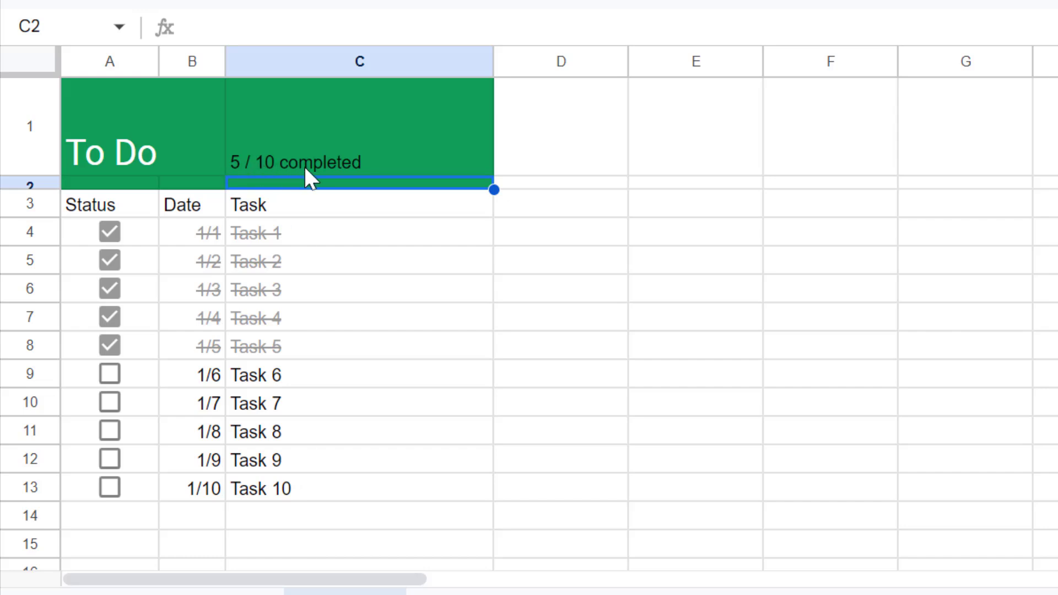
Tick Tasks 6–8 and untick Tasks 1–4, leaving C1 at "4 / 10 completed"
{"action": "left_click", "coordinate": [109, 375]}
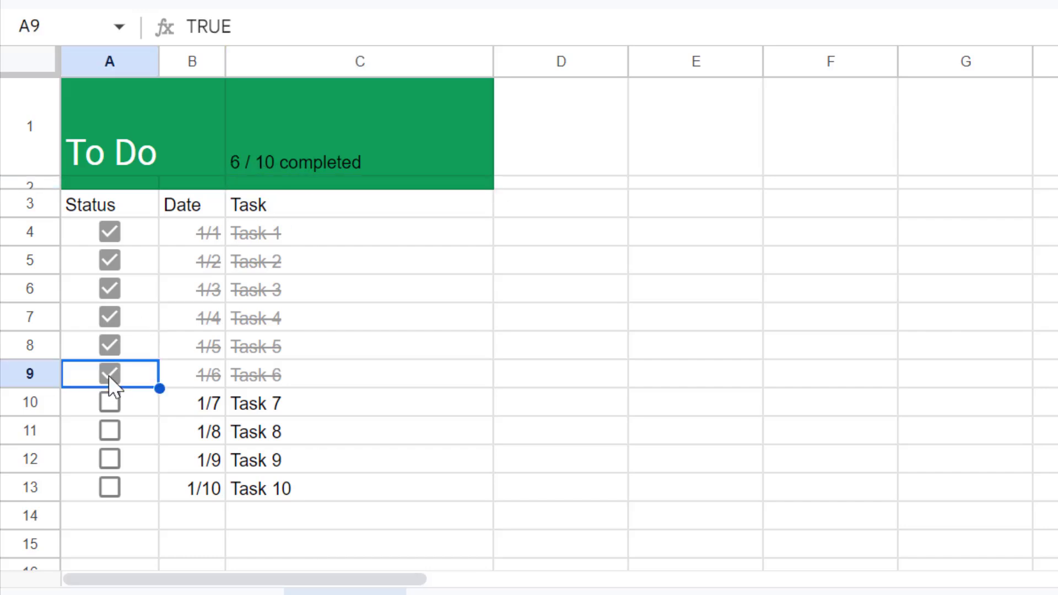
{"action": "left_click", "coordinate": [110, 410]}
{"action": "left_click", "coordinate": [111, 430]}
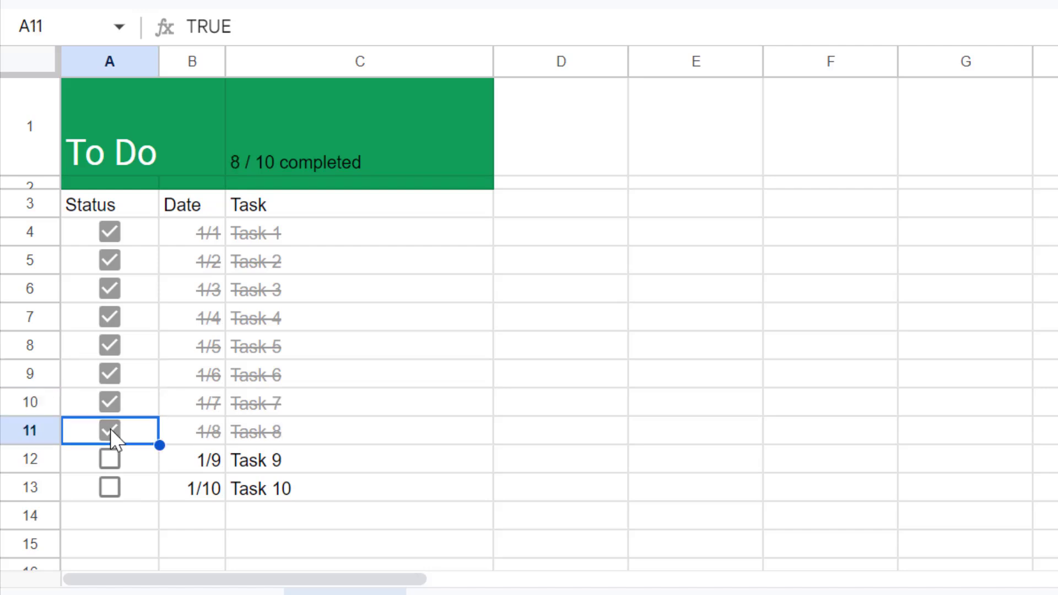
{"action": "left_click", "coordinate": [107, 226]}
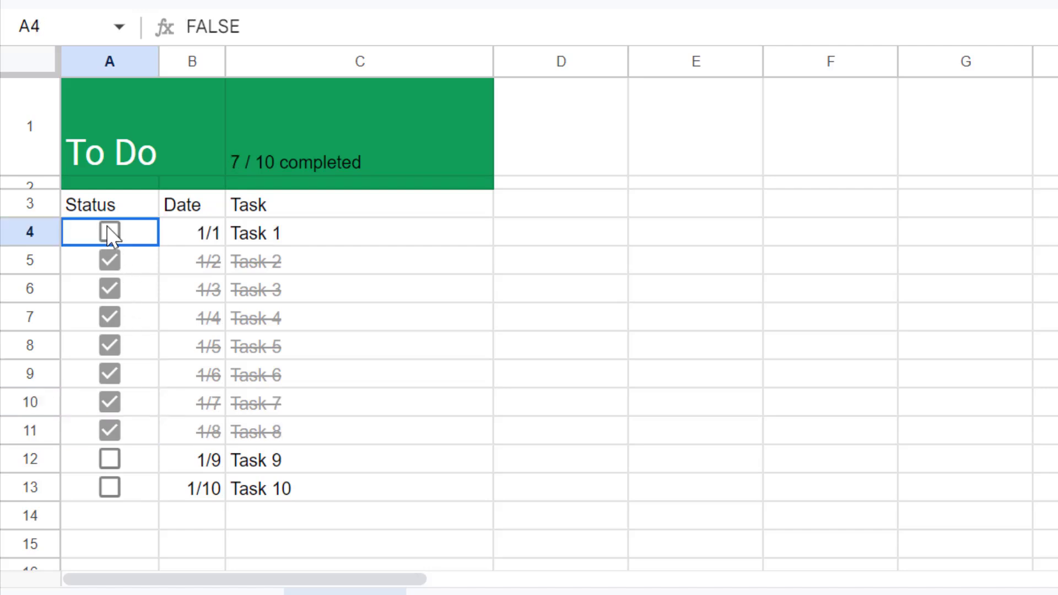
{"action": "left_click", "coordinate": [109, 260]}
{"action": "left_click", "coordinate": [106, 291]}
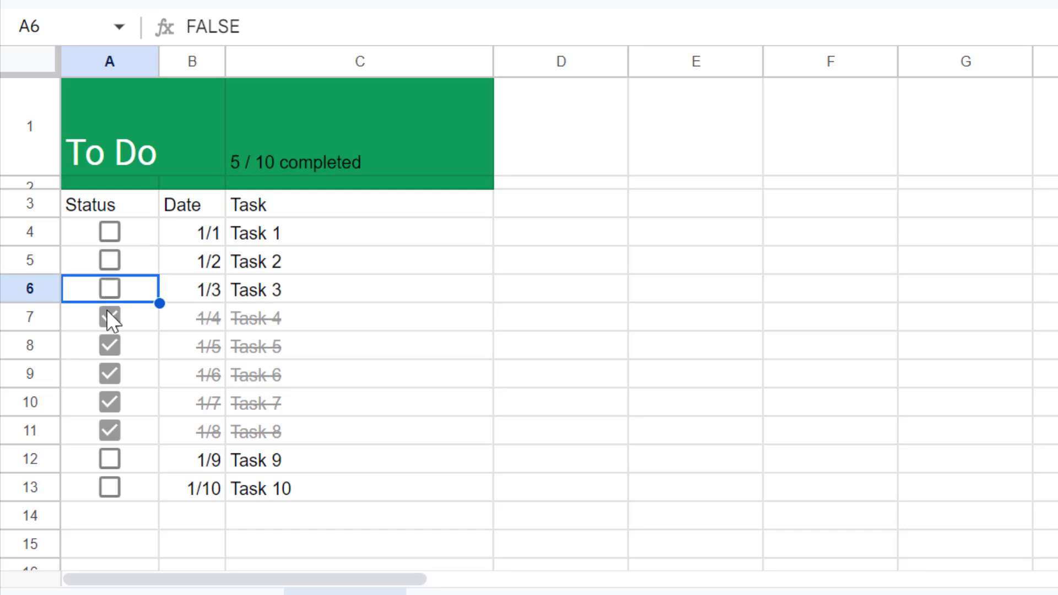
{"action": "left_click", "coordinate": [107, 312]}
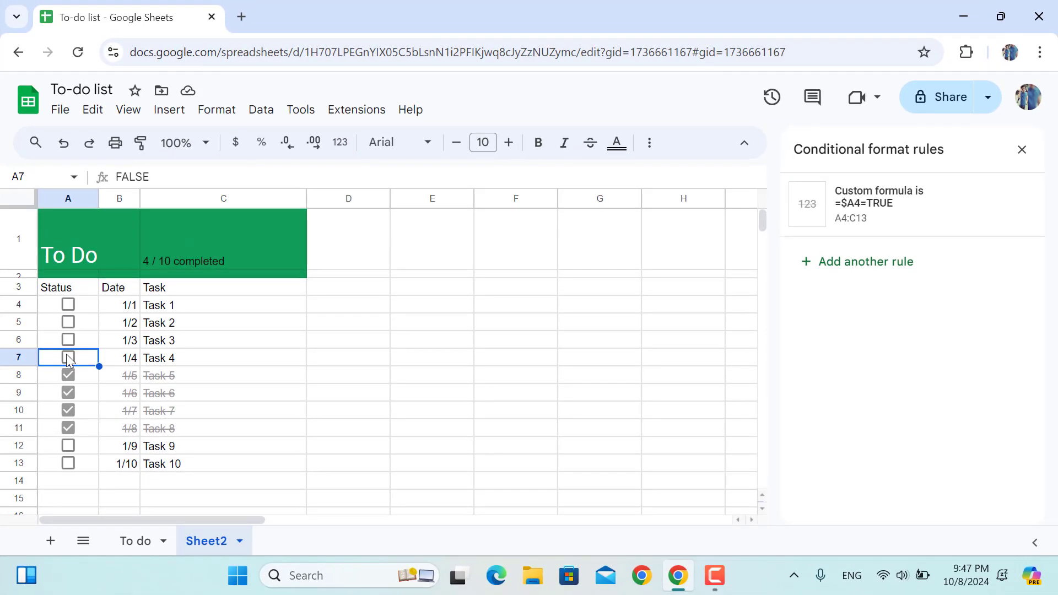